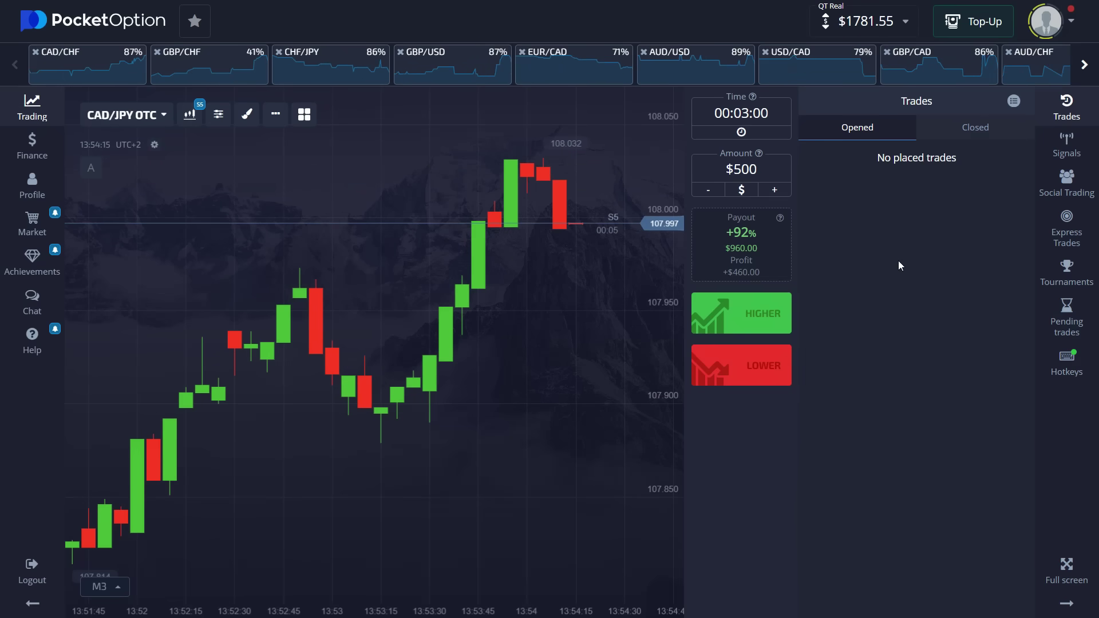
# - Switch from the Pocket Option chart to the Telegram signals channel
pyautogui.hotkey('alt', 'Tab')
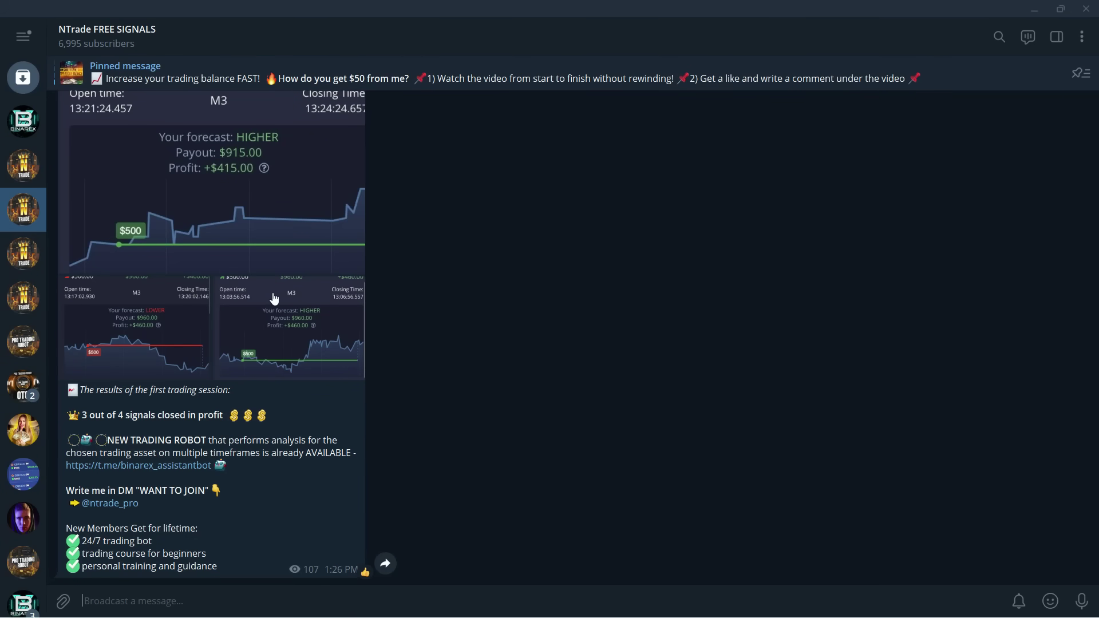
pyautogui.scroll(5, 281, 302)
pyautogui.scroll(5, 301, 310)
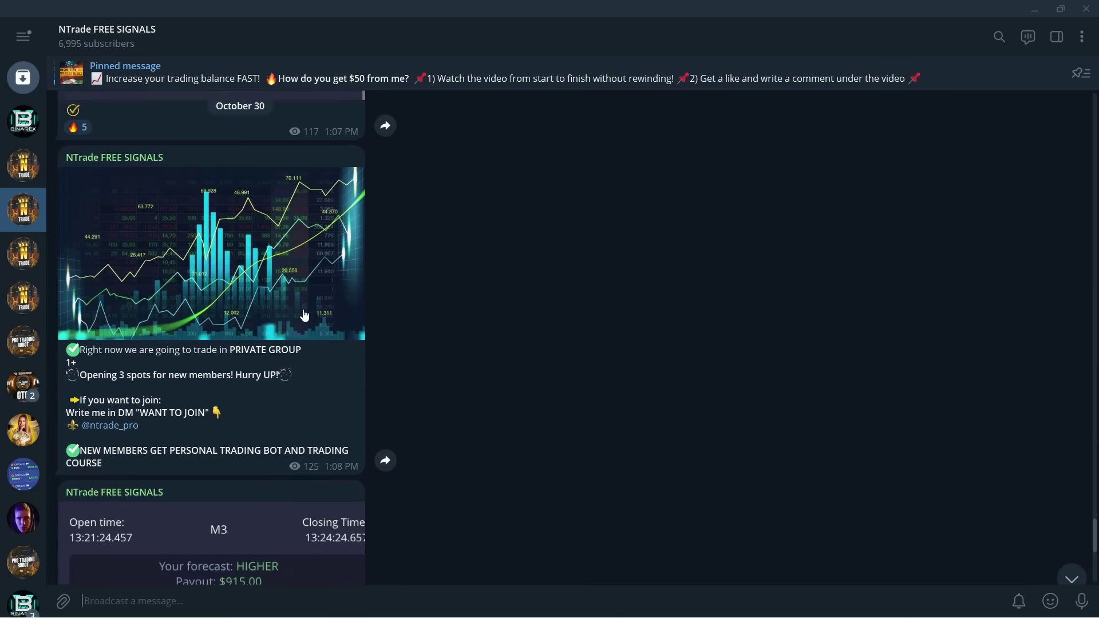
pyautogui.scroll(5, 315, 320)
pyautogui.scroll(3, 315, 321)
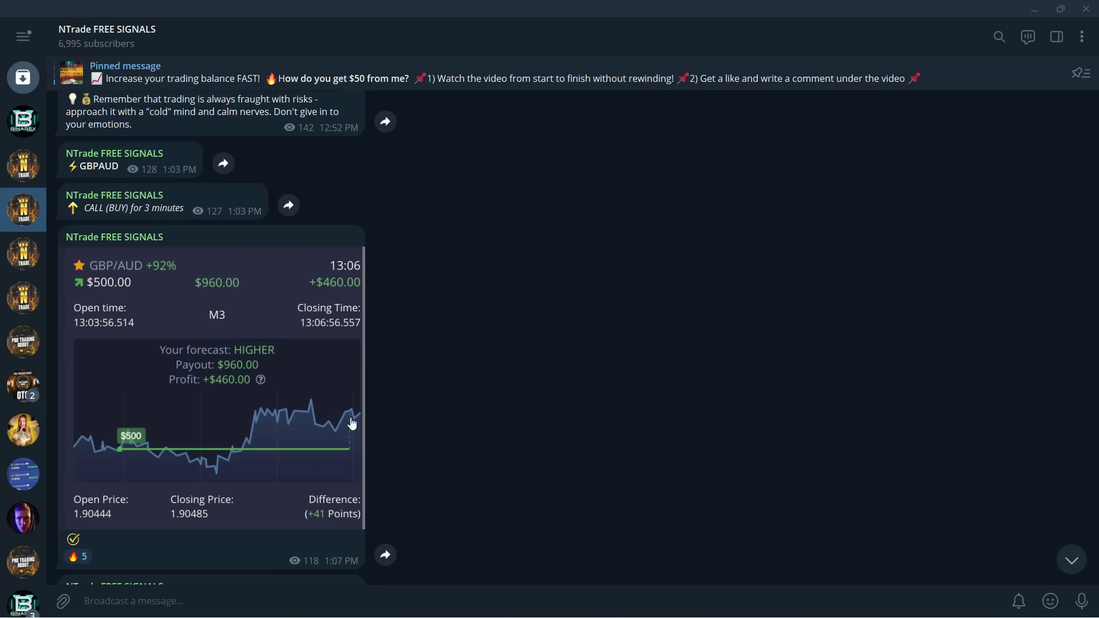
pyautogui.moveTo(341, 357)
pyautogui.scroll(10, 357, 357)
pyautogui.scroll(8, 354, 368)
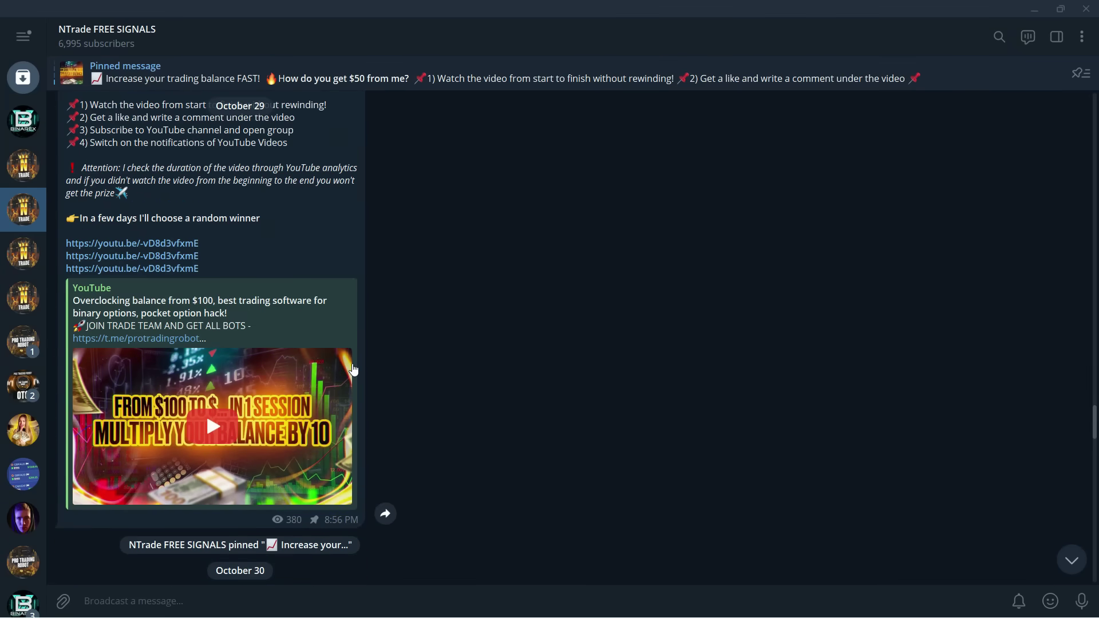
pyautogui.scroll(3, 338, 367)
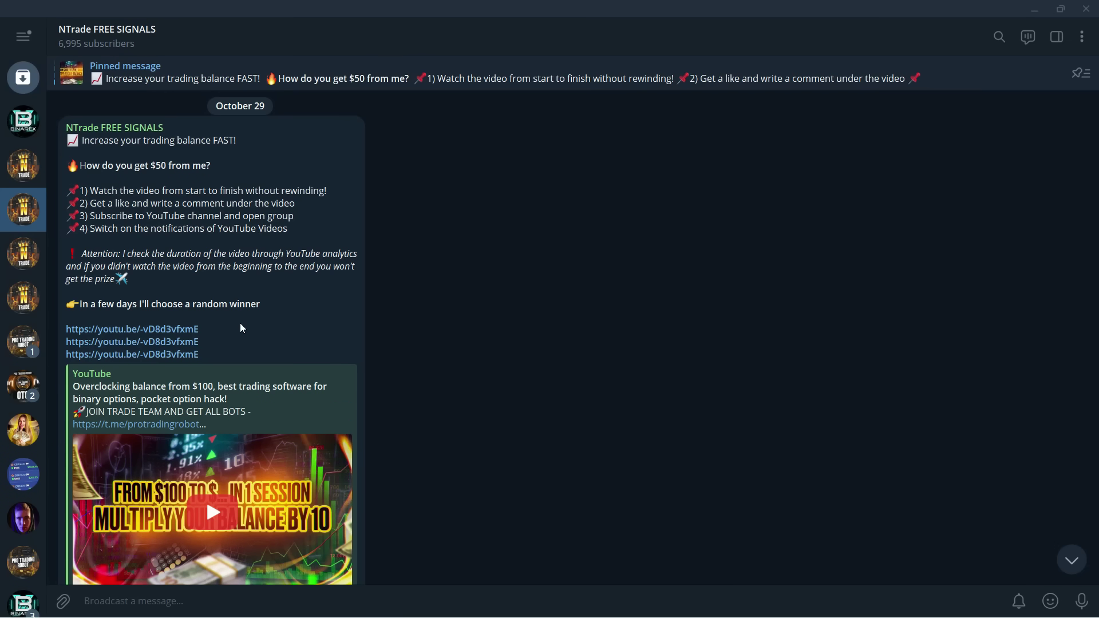
pyautogui.scroll(-4, 240, 323)
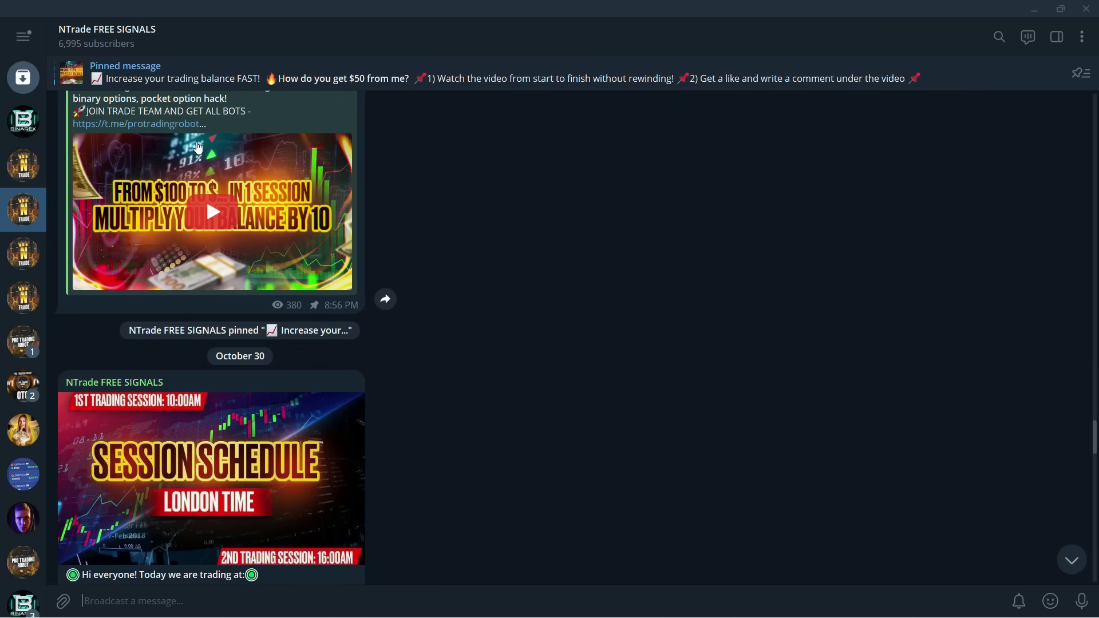
pyautogui.moveTo(213, 507)
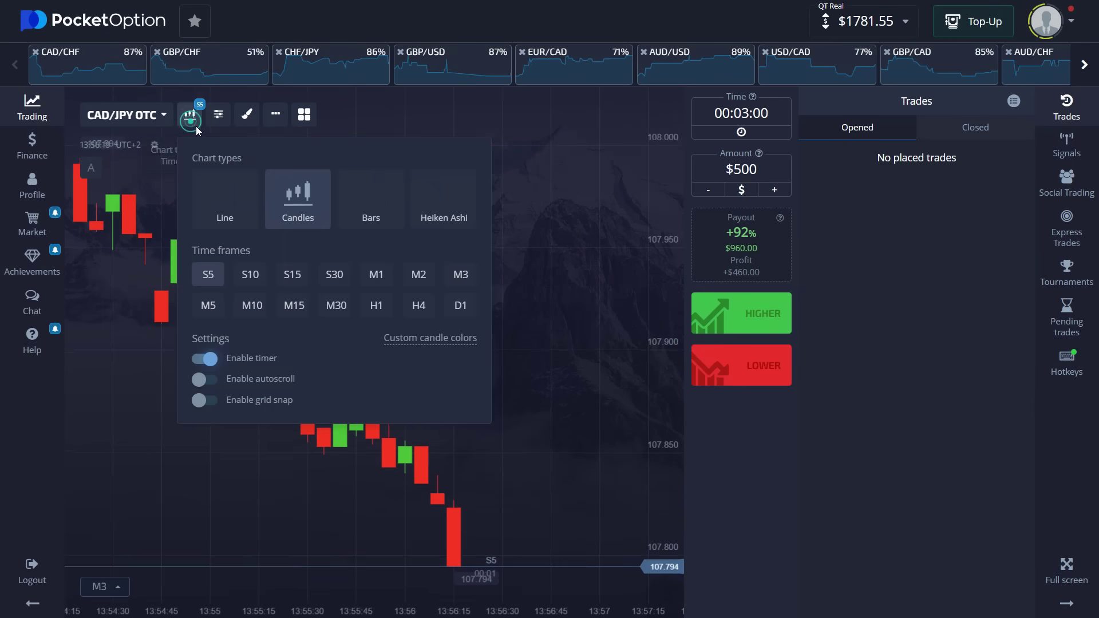
# - Show 30-second candles and shorten the trade duration to 00:01:00
pyautogui.click(336, 274)
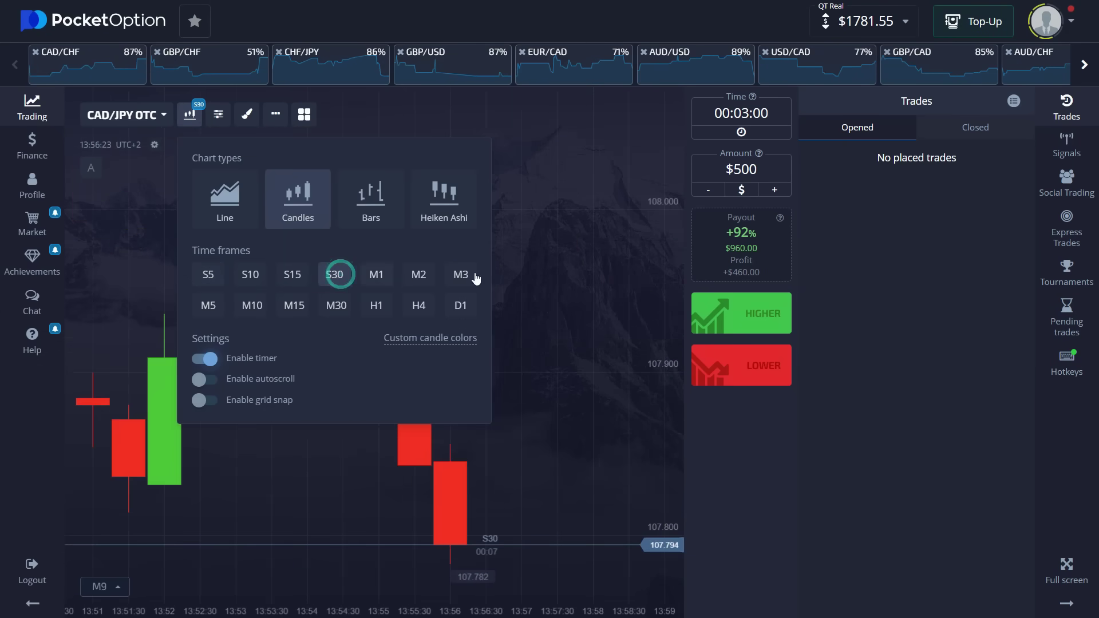
pyautogui.click(584, 244)
pyautogui.scroll(-3, 584, 243)
pyautogui.click(741, 113)
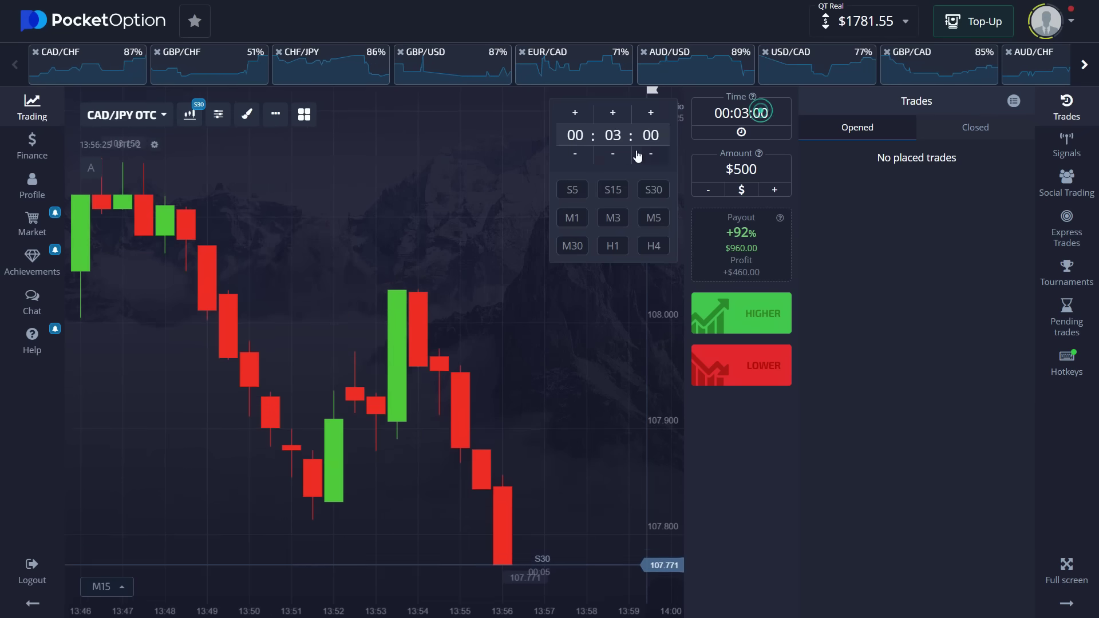
pyautogui.click(611, 155)
pyautogui.click(471, 207)
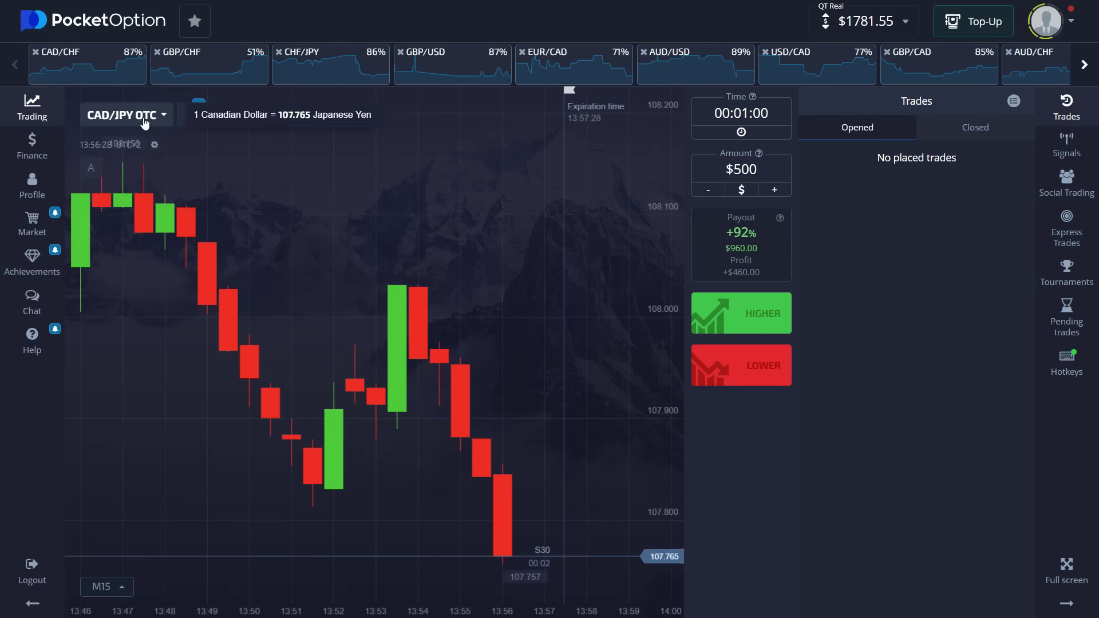
# - Switch the chart to the EUR/USD asset
pyautogui.click(126, 114)
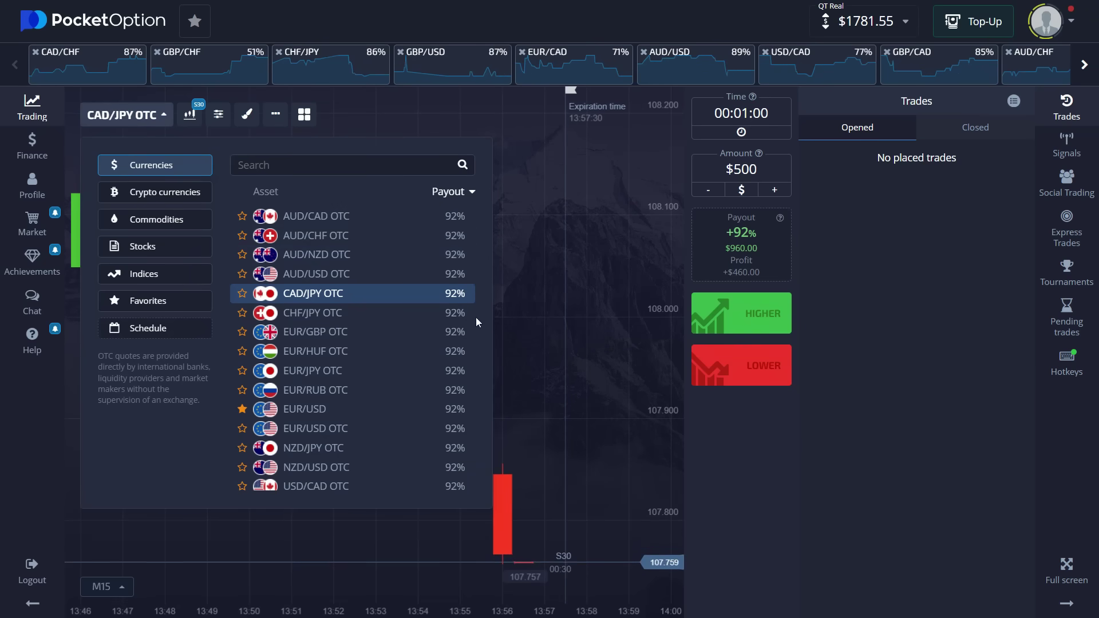
pyautogui.click(339, 409)
pyautogui.scroll(-3, 500, 311)
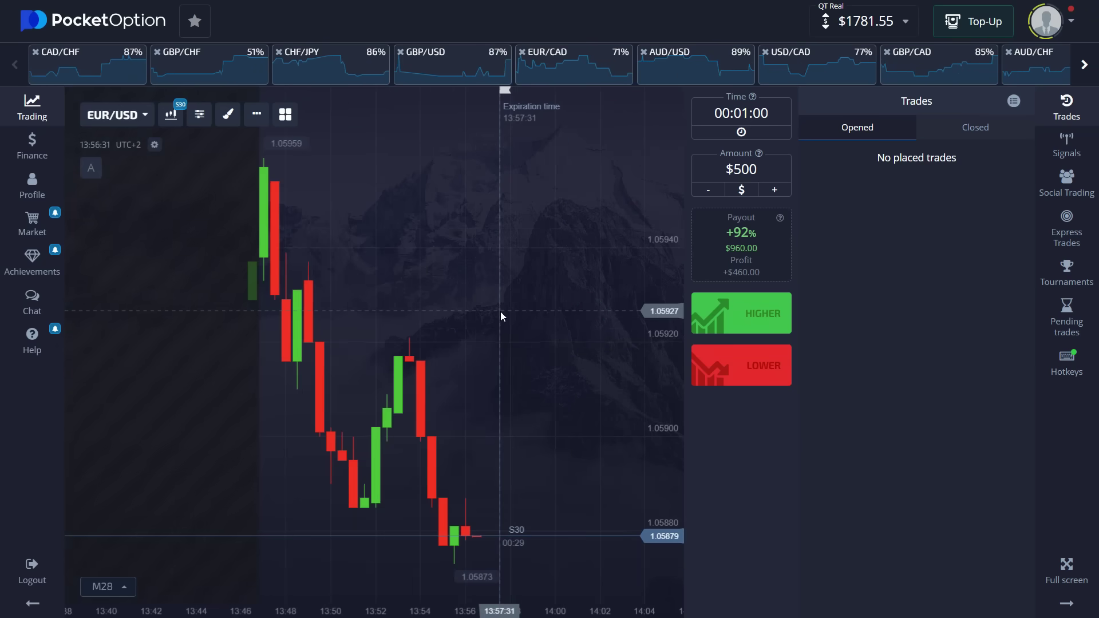
pyautogui.scroll(1, 501, 311)
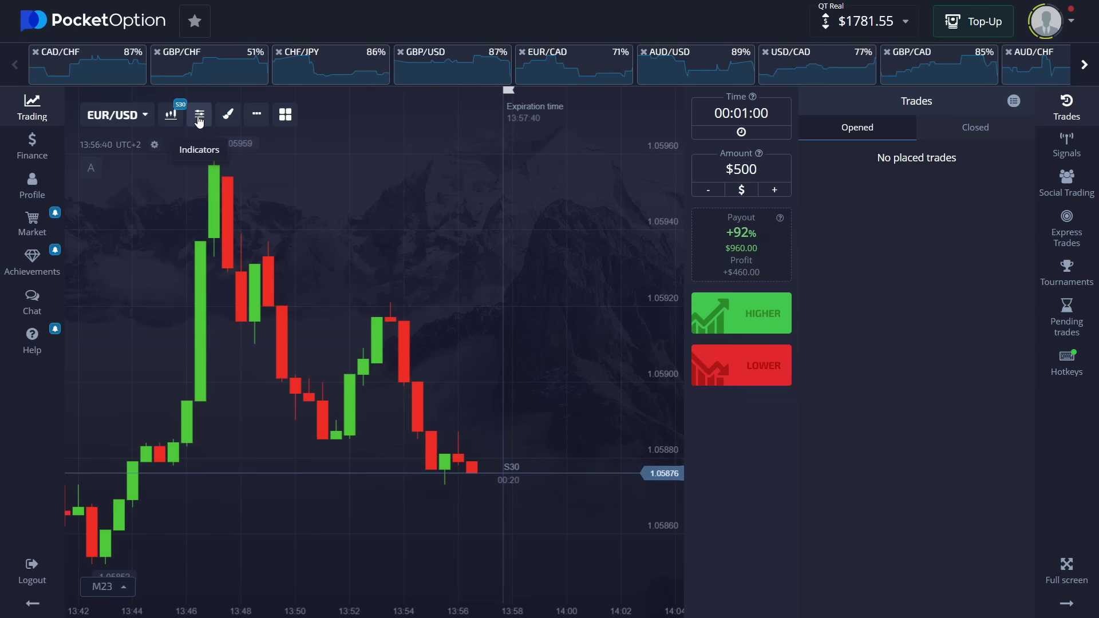
# - Add the RSI indicator and thicken its main, 70, 50 and 30 lines to 2px
pyautogui.click(199, 114)
pyautogui.click(481, 326)
pyautogui.click(313, 492)
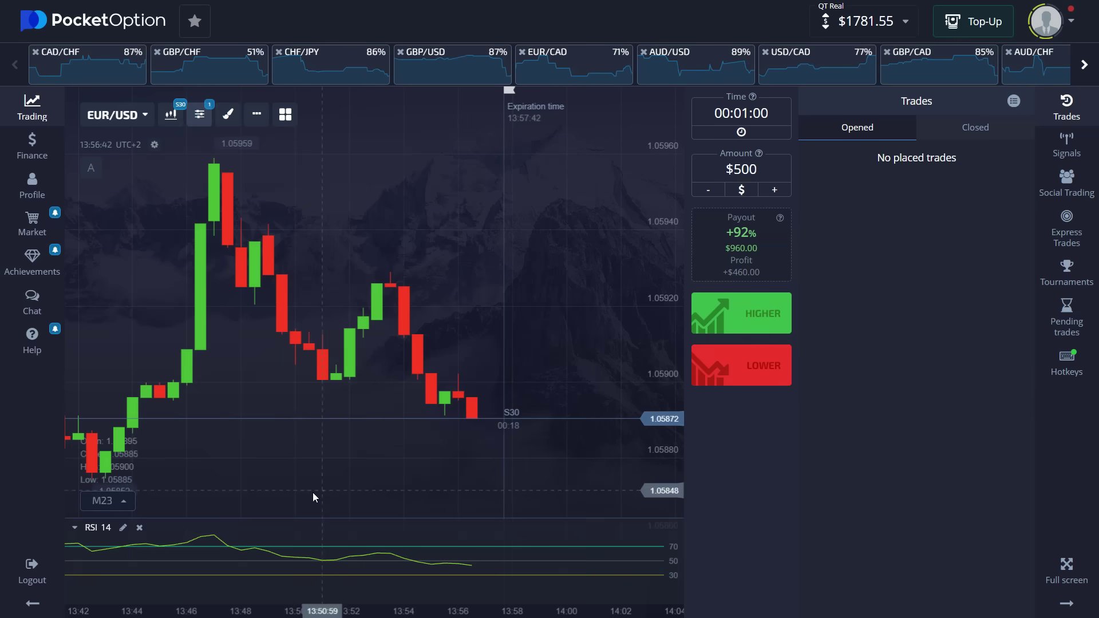
pyautogui.click(123, 528)
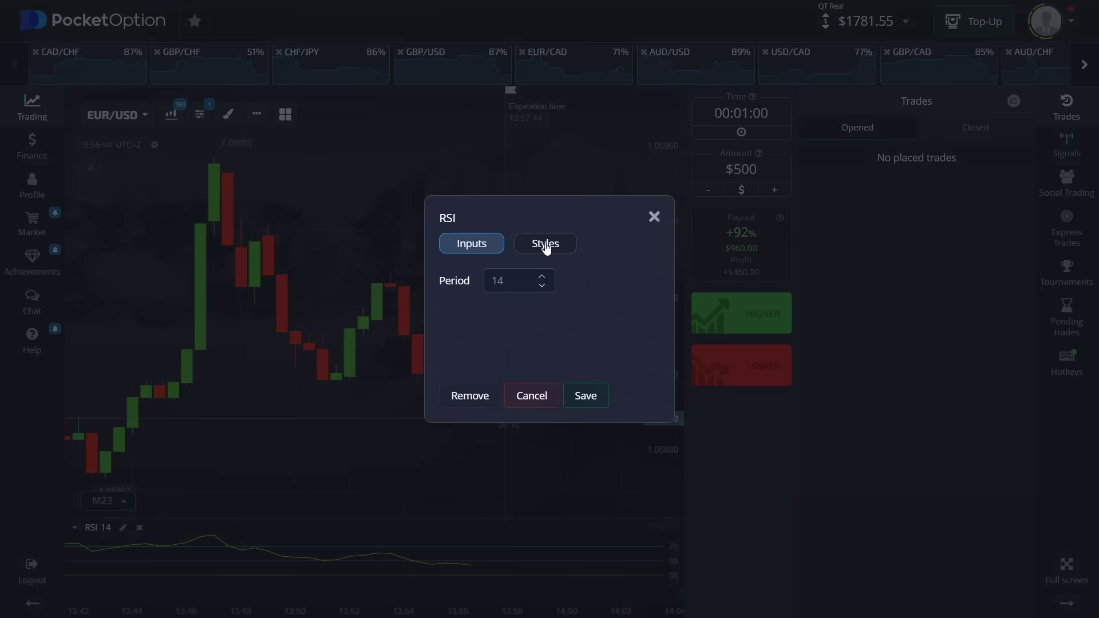
pyautogui.click(546, 243)
pyautogui.click(558, 277)
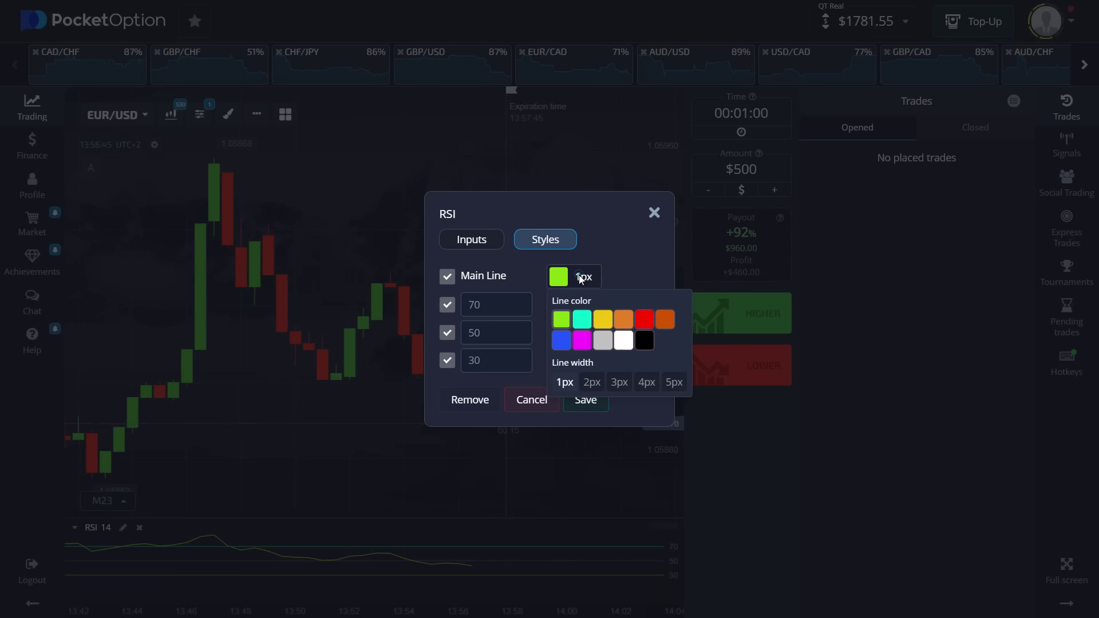
pyautogui.click(592, 381)
pyautogui.click(558, 304)
pyautogui.click(592, 411)
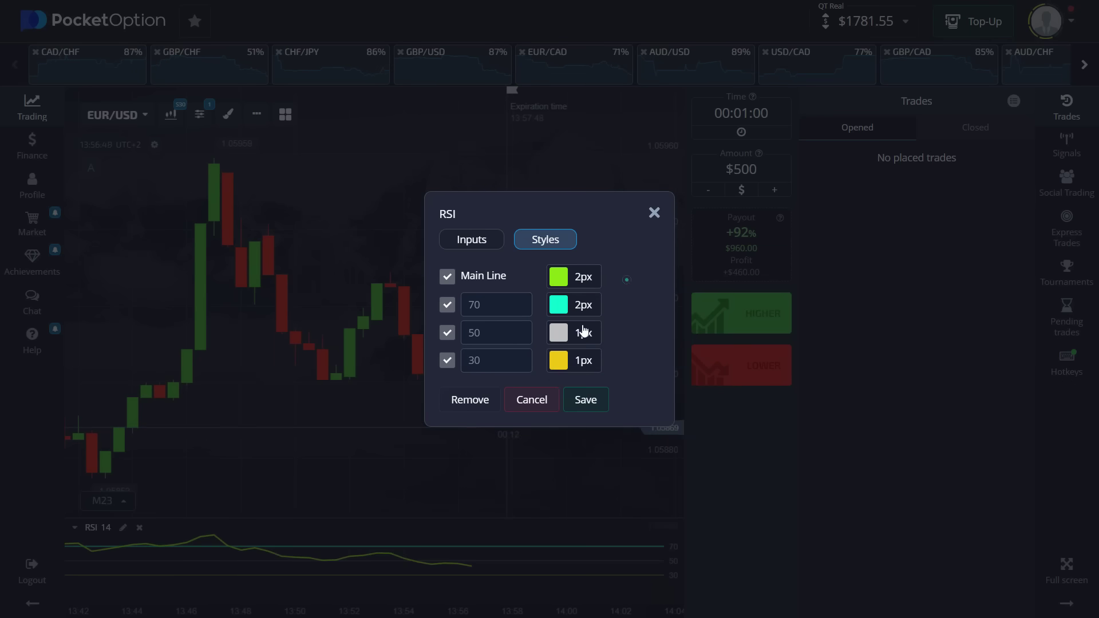
pyautogui.click(558, 333)
pyautogui.click(592, 437)
pyautogui.click(559, 360)
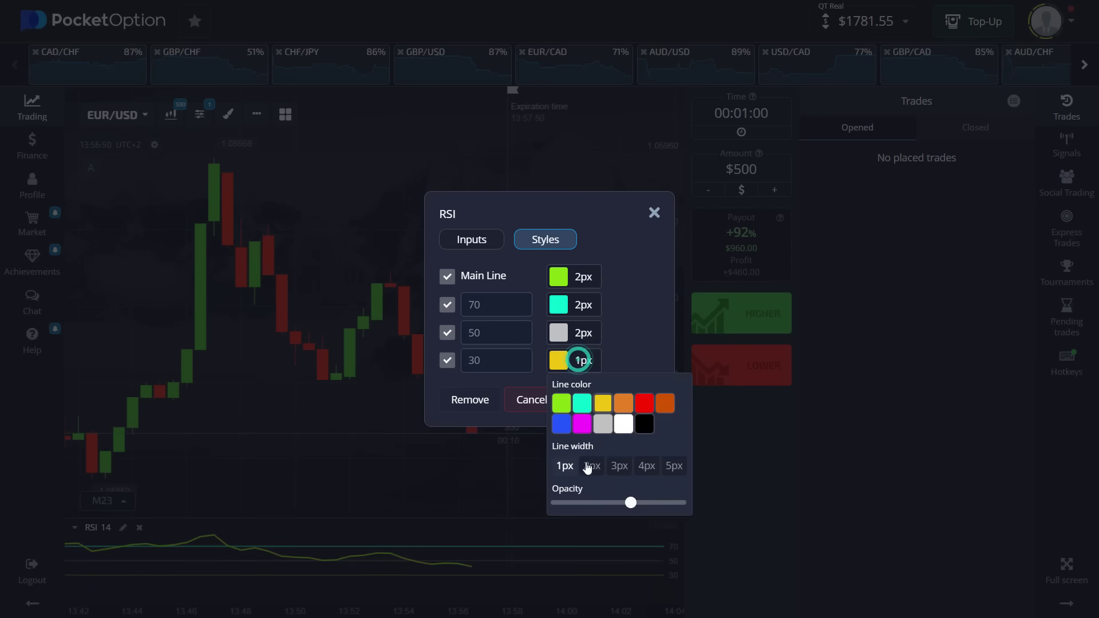
pyautogui.click(592, 465)
pyautogui.click(639, 297)
pyautogui.click(586, 399)
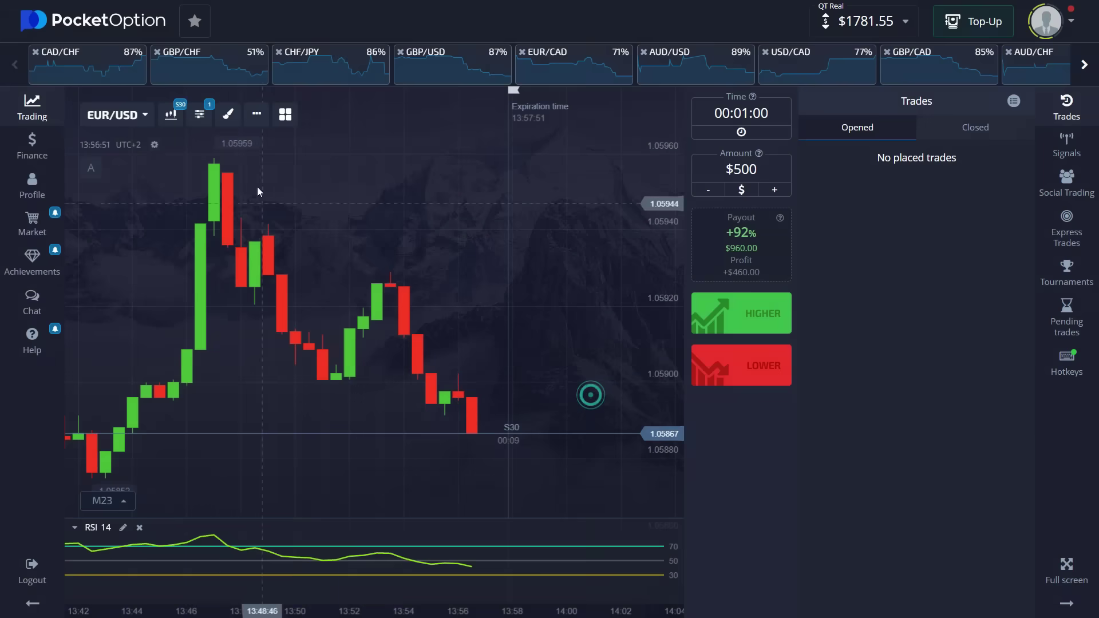
# - Add the Stochastic Oscillator and thicken its kPeriod, dPeriod, 80 and 20 lines to 2px
pyautogui.click(200, 114)
pyautogui.click(522, 346)
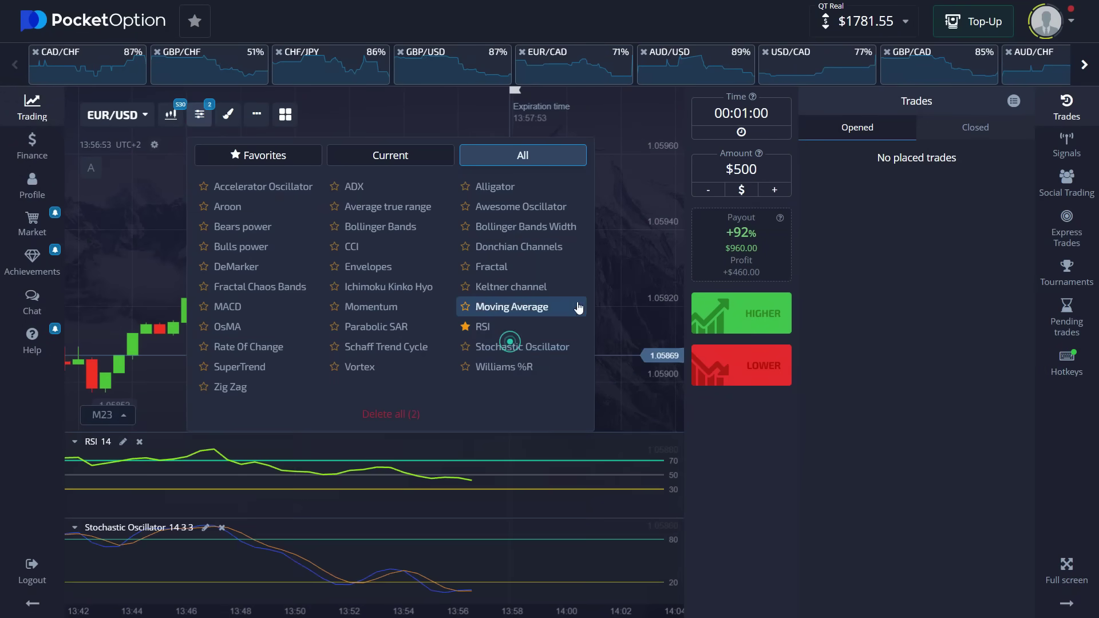
pyautogui.click(616, 260)
pyautogui.moveTo(258, 441)
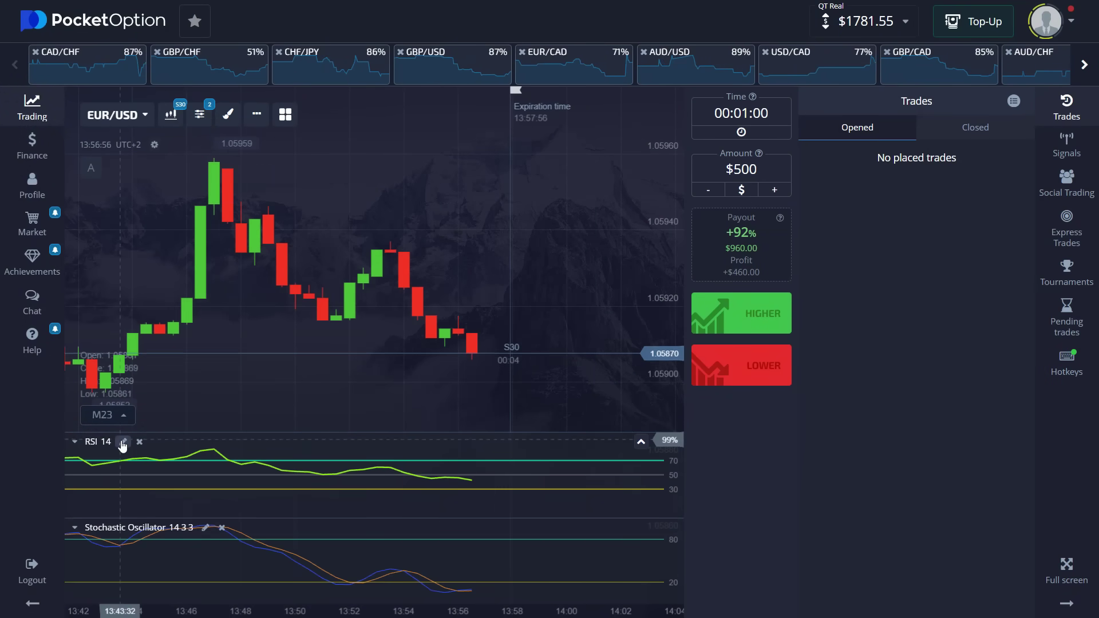
pyautogui.click(206, 528)
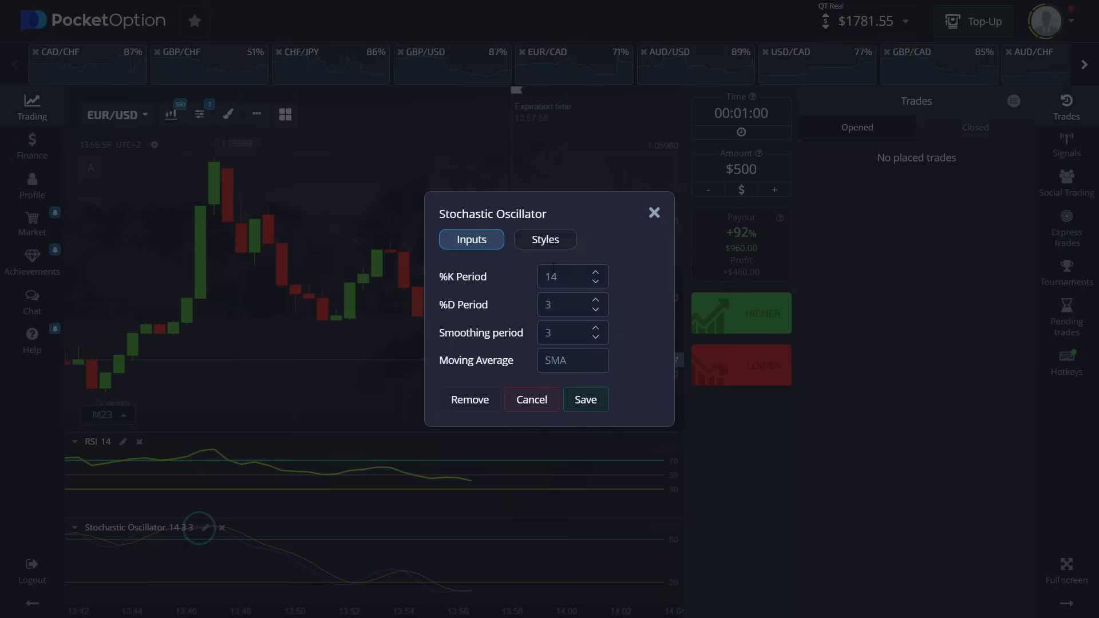
pyautogui.click(547, 240)
pyautogui.click(583, 277)
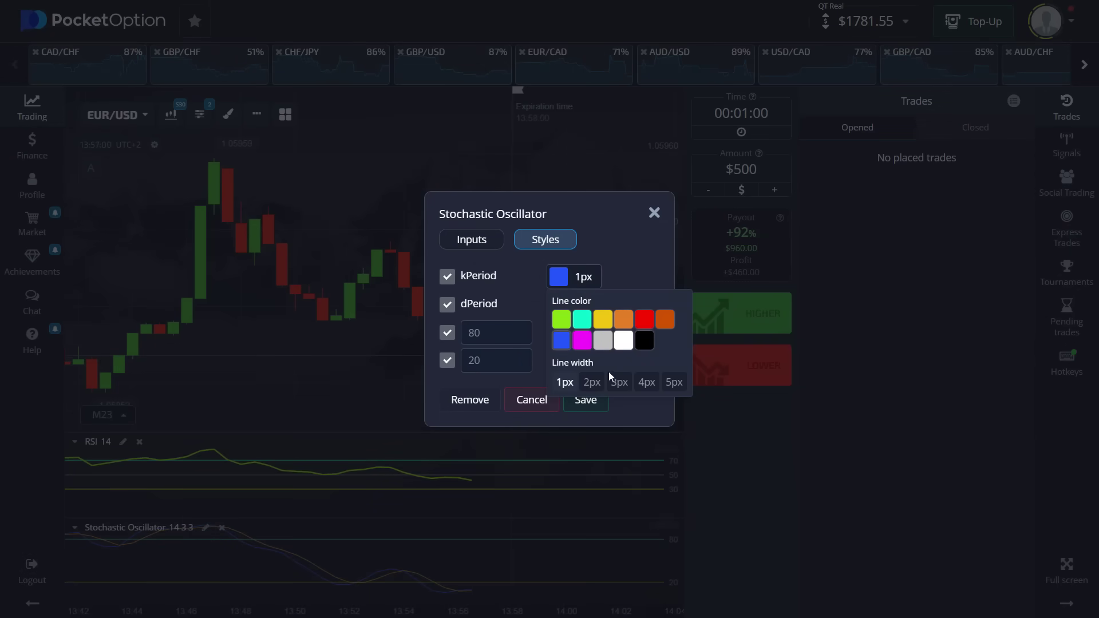
pyautogui.click(591, 382)
pyautogui.click(583, 304)
pyautogui.click(591, 410)
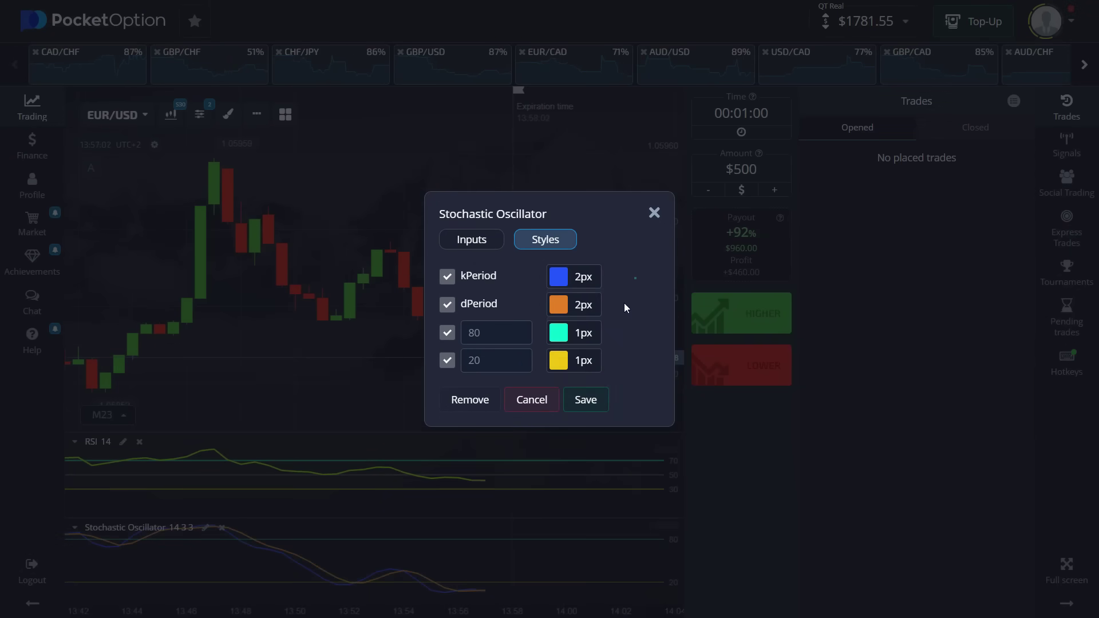
pyautogui.click(585, 333)
pyautogui.click(592, 437)
pyautogui.click(583, 361)
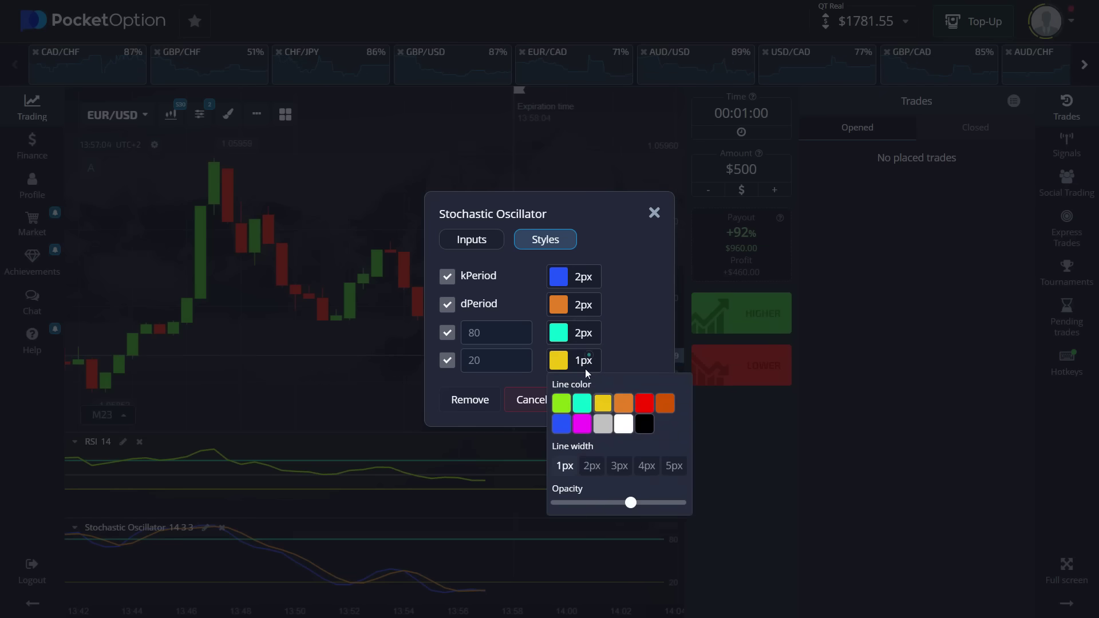
pyautogui.click(592, 466)
pyautogui.click(584, 399)
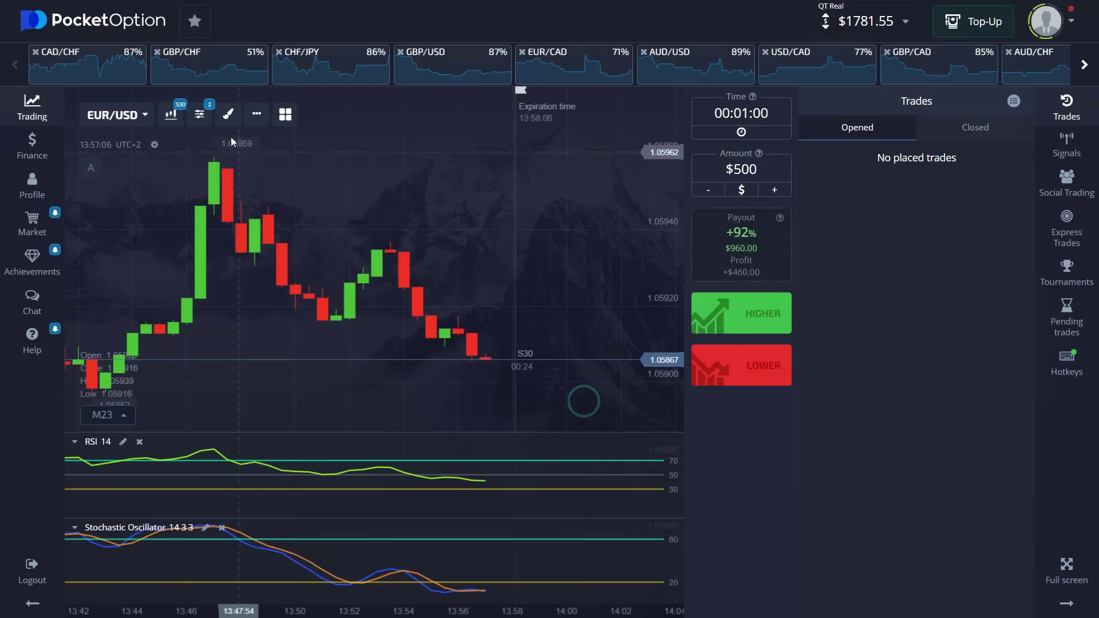
# - Add the Bulls power indicator to the chart
pyautogui.click(199, 114)
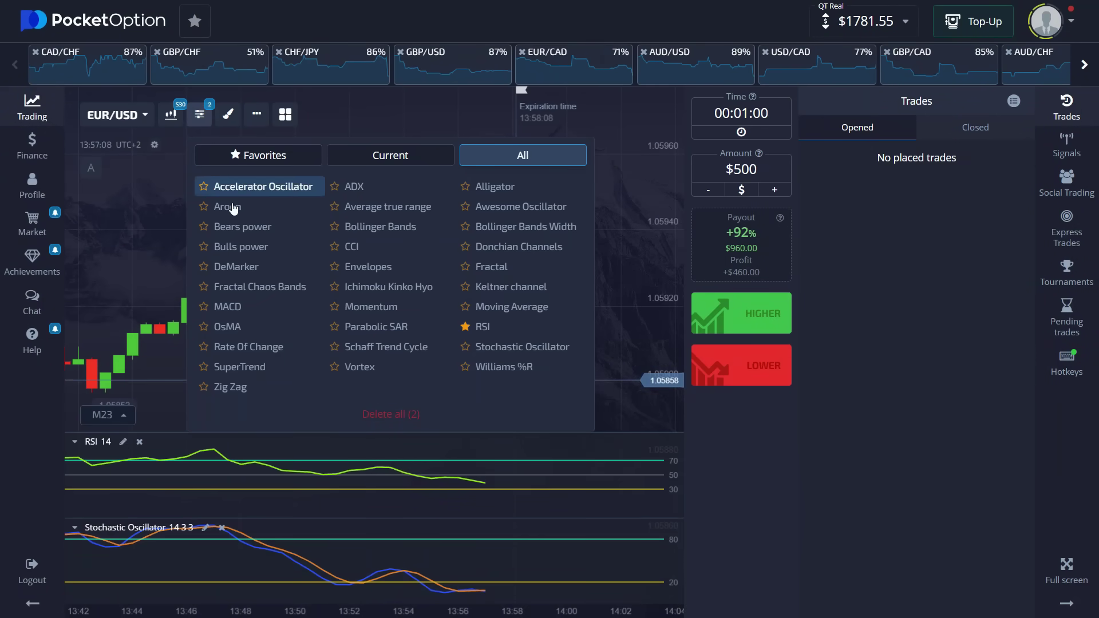
pyautogui.click(250, 249)
# - Place two $500 trades betting EUR/USD will fall
pyautogui.click(608, 236)
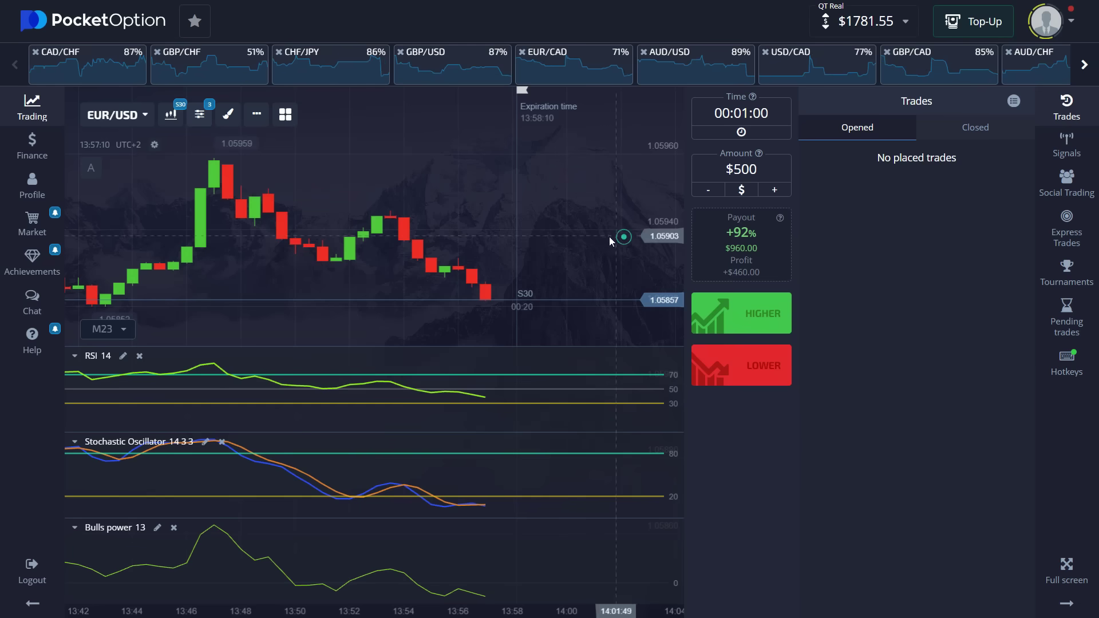
pyautogui.scroll(2, 515, 281)
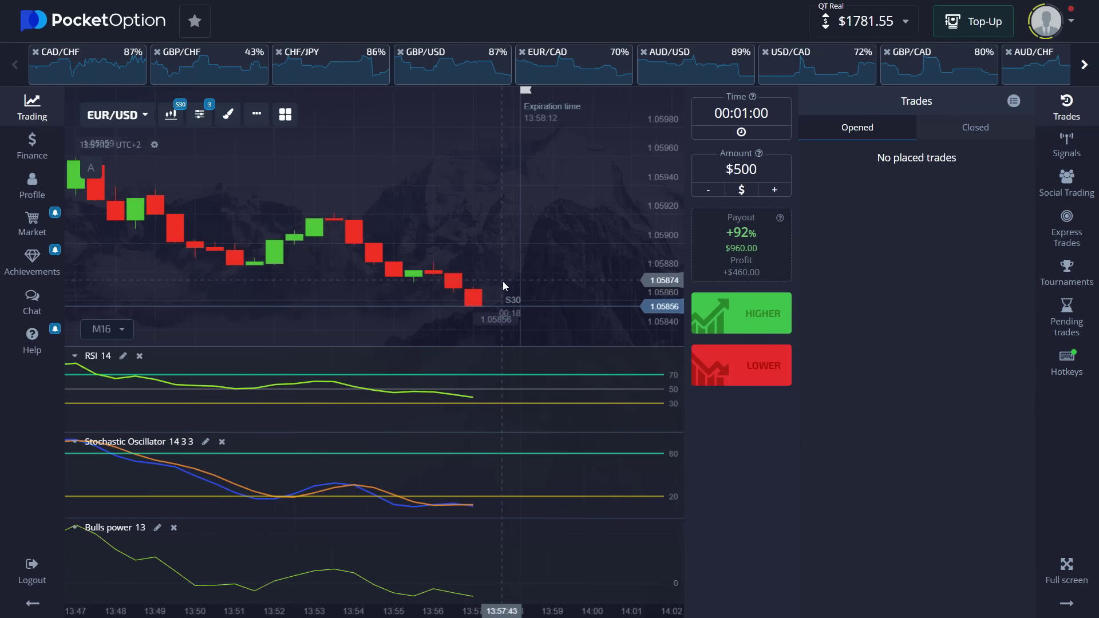
pyautogui.scroll(1, 502, 281)
pyautogui.scroll(1, 486, 306)
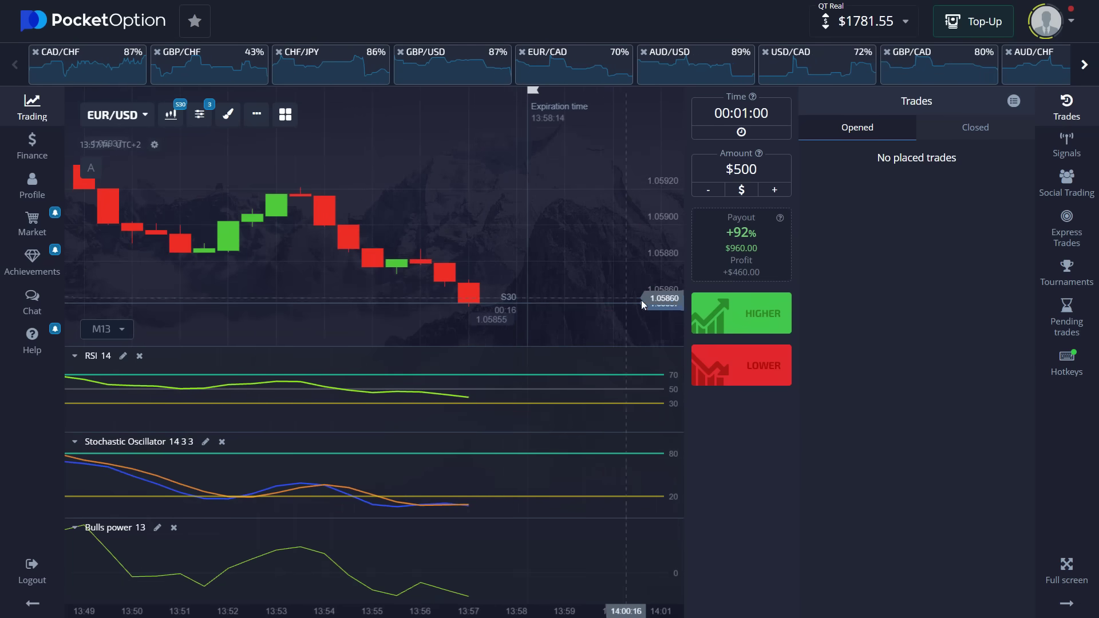
pyautogui.click(741, 365)
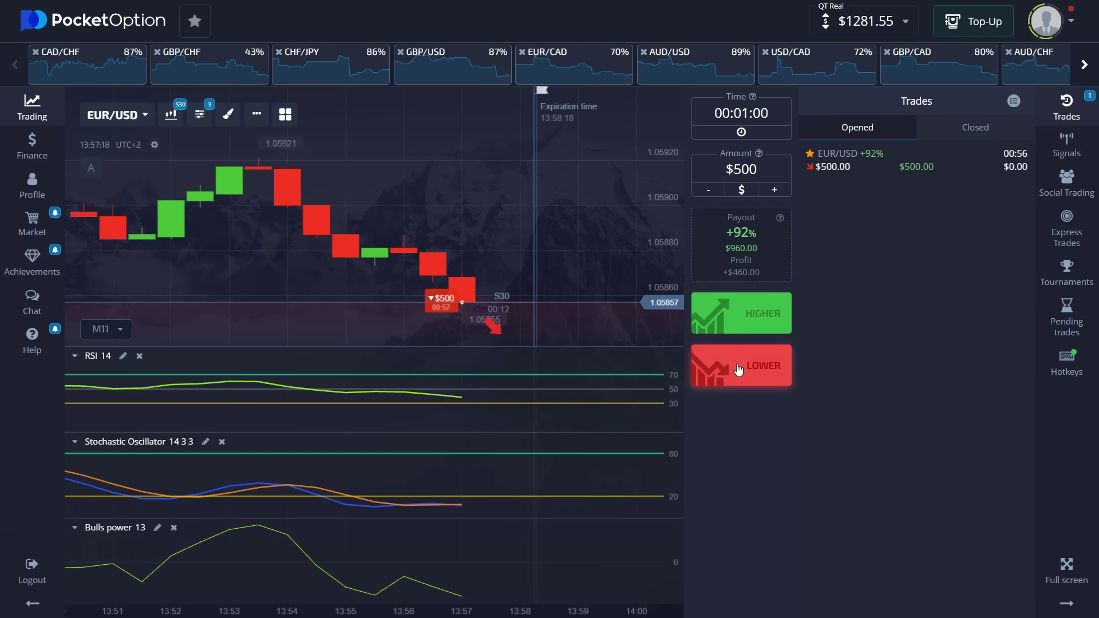
pyautogui.scroll(1, 550, 297)
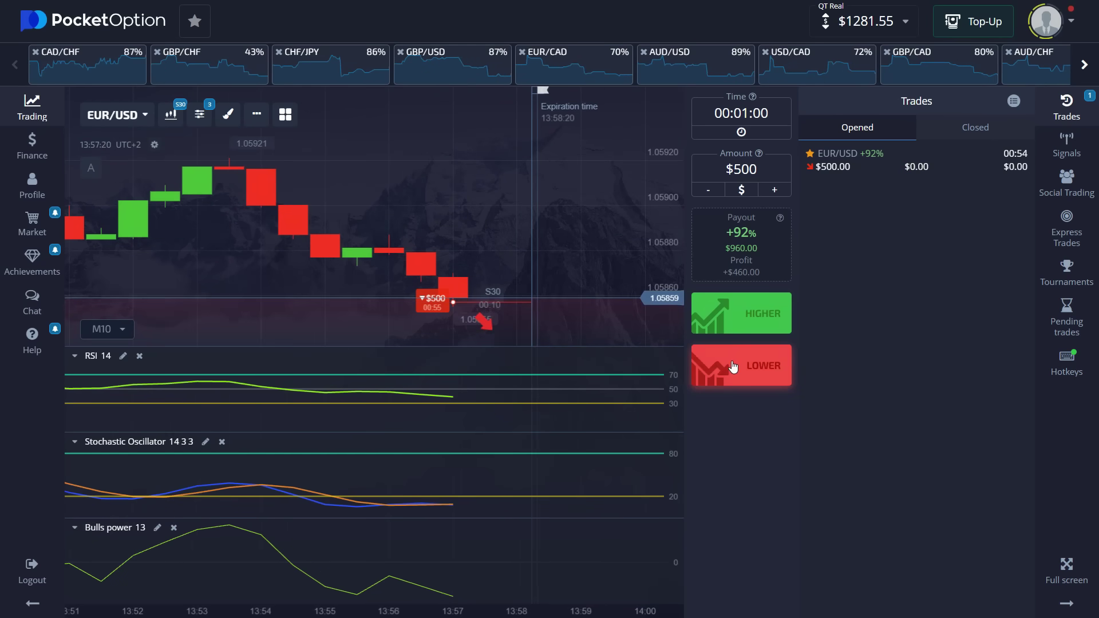
pyautogui.click(733, 367)
pyautogui.scroll(1, 508, 310)
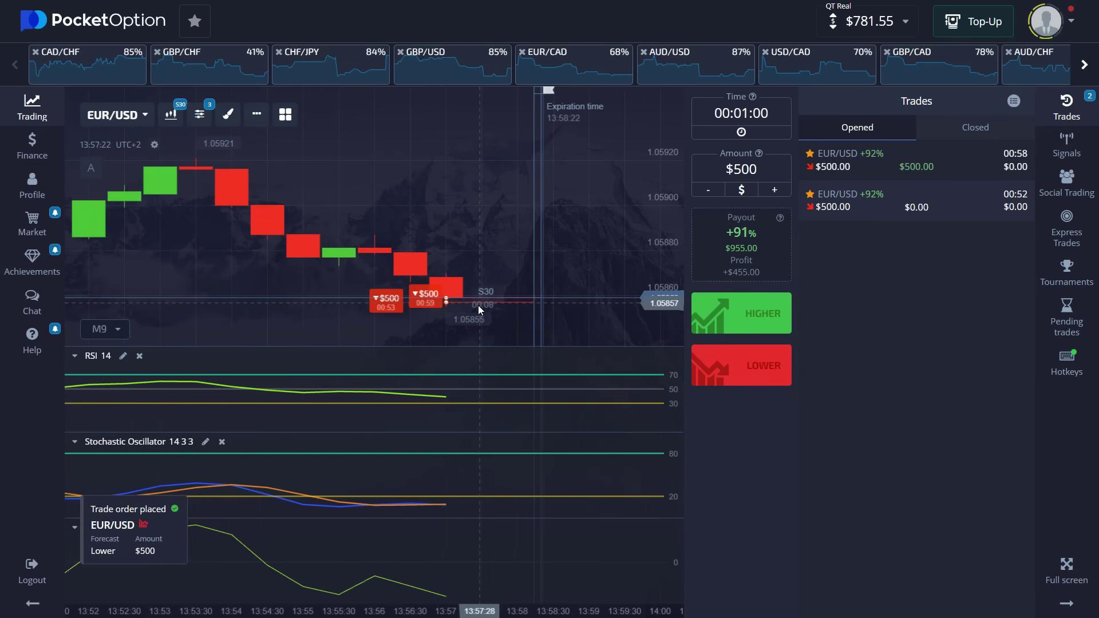
pyautogui.scroll(-3, 473, 309)
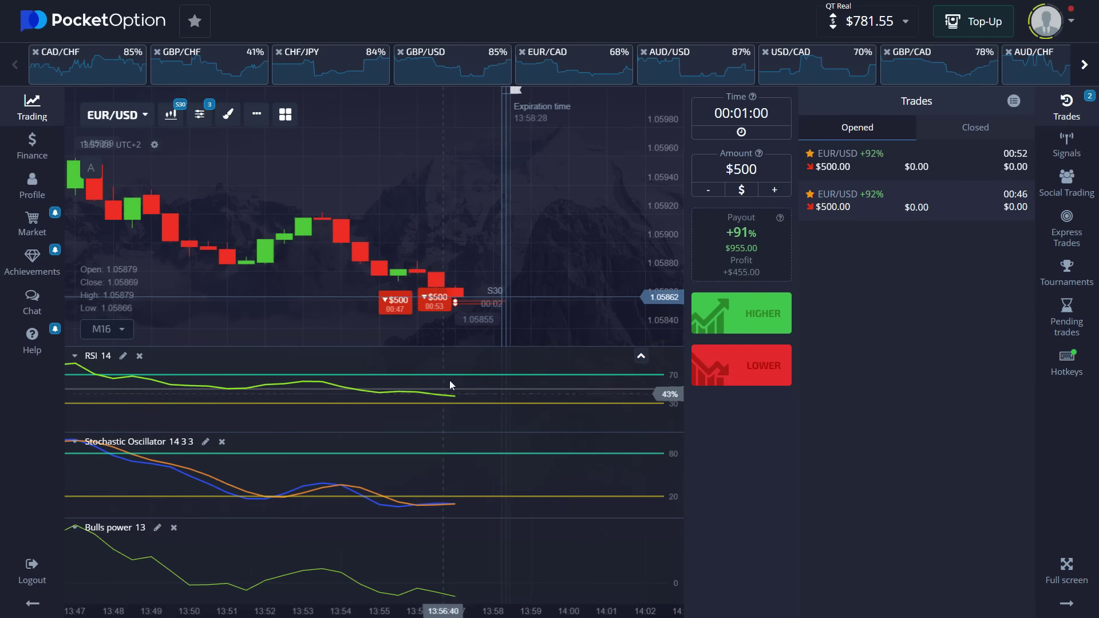
pyautogui.scroll(-2, 416, 322)
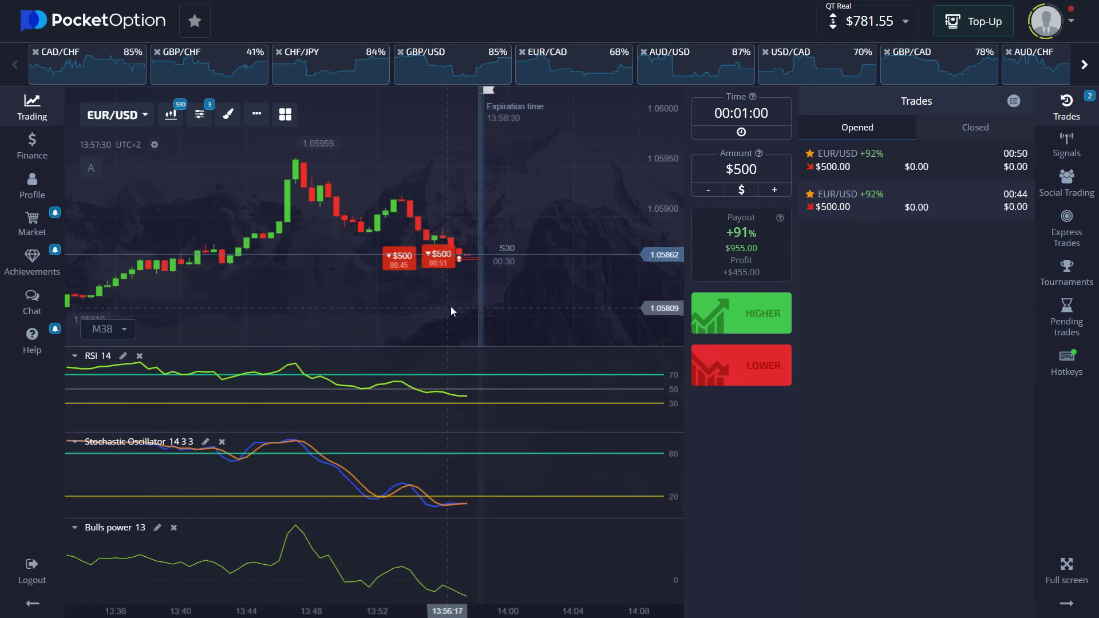
pyautogui.scroll(-2, 450, 307)
pyautogui.scroll(2, 481, 316)
pyautogui.scroll(1, 471, 312)
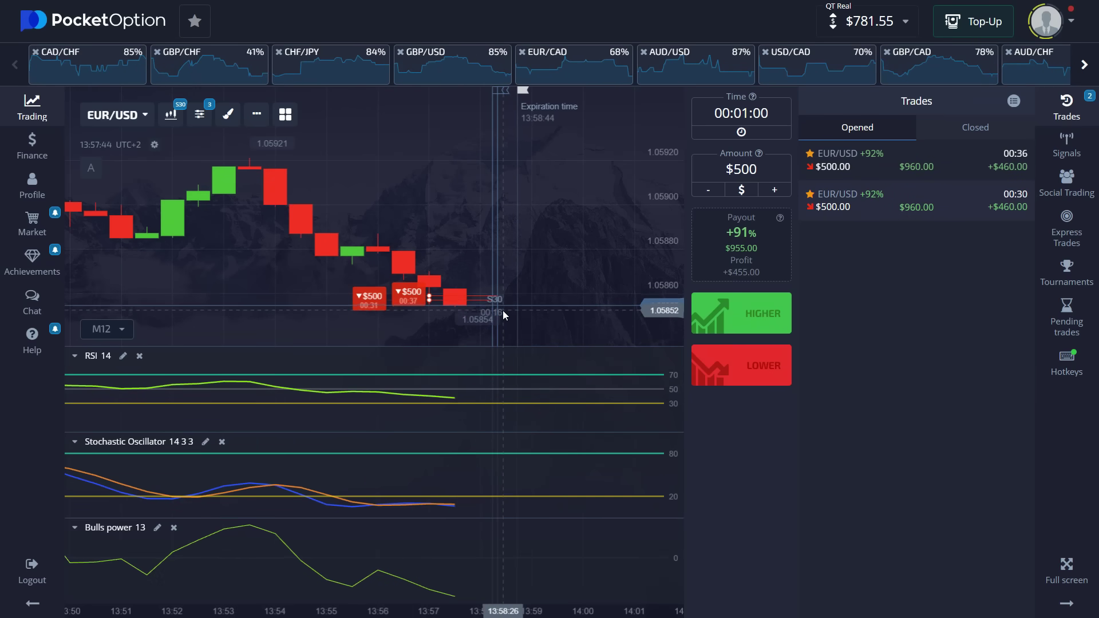
pyautogui.scroll(1, 495, 309)
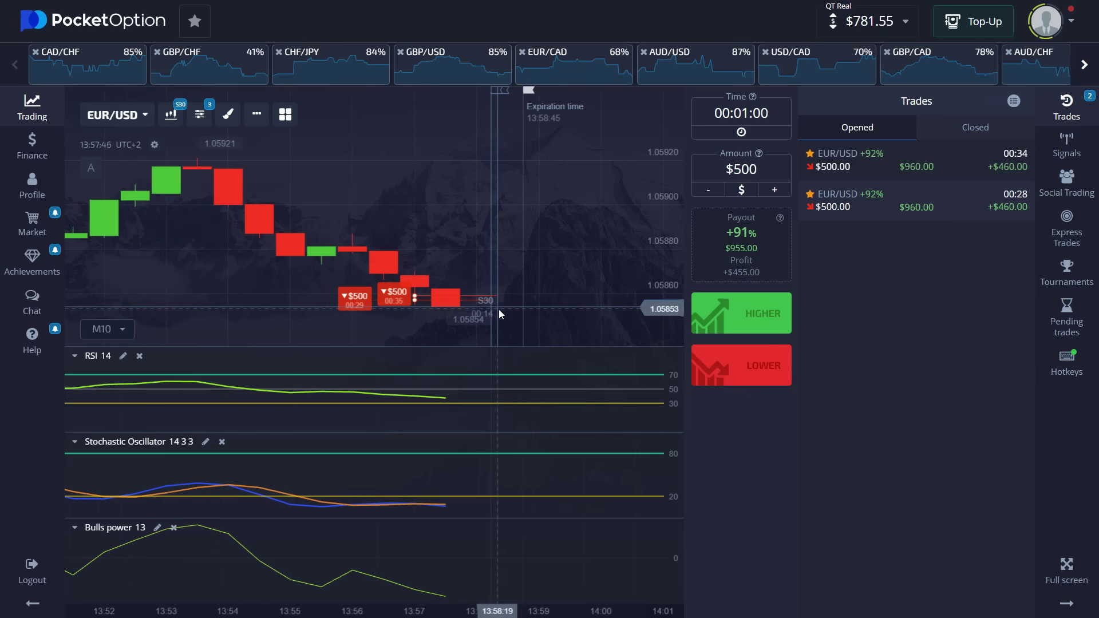
pyautogui.scroll(1, 499, 310)
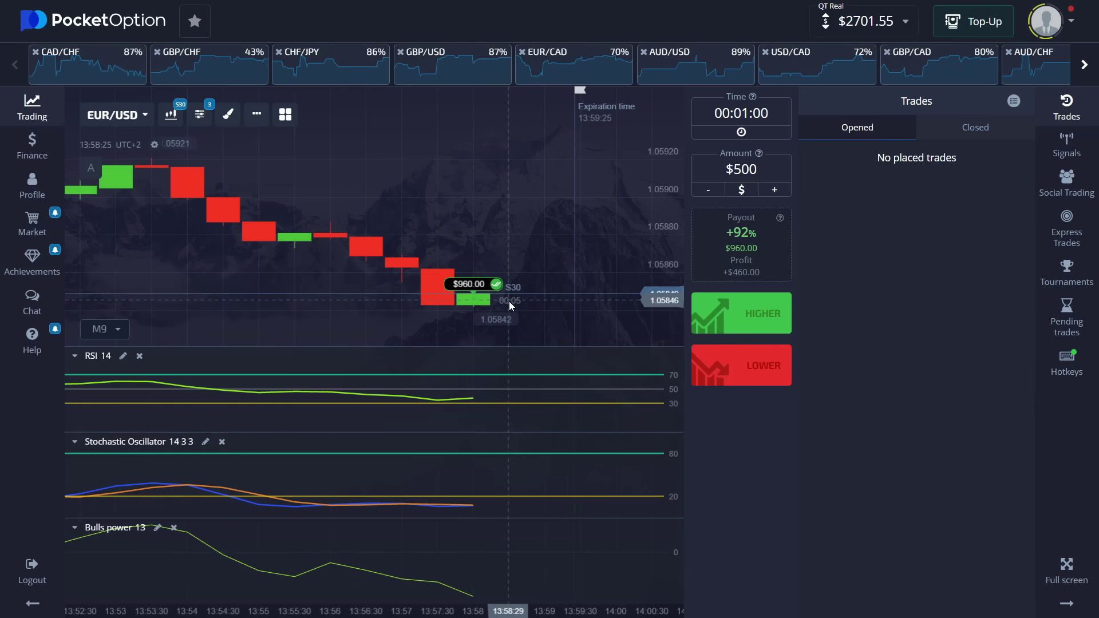
pyautogui.scroll(-2, 470, 277)
pyautogui.scroll(-2, 441, 258)
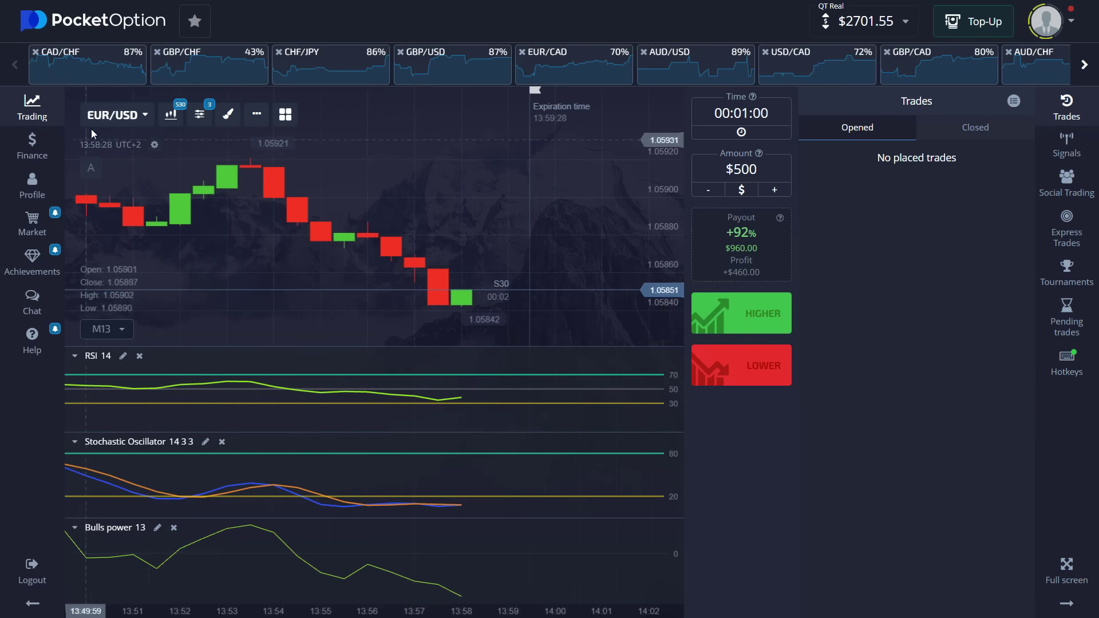
# - Switch the chart to AUD/CAD OTC and bring the asset list back up
pyautogui.click(103, 117)
pyautogui.click(309, 215)
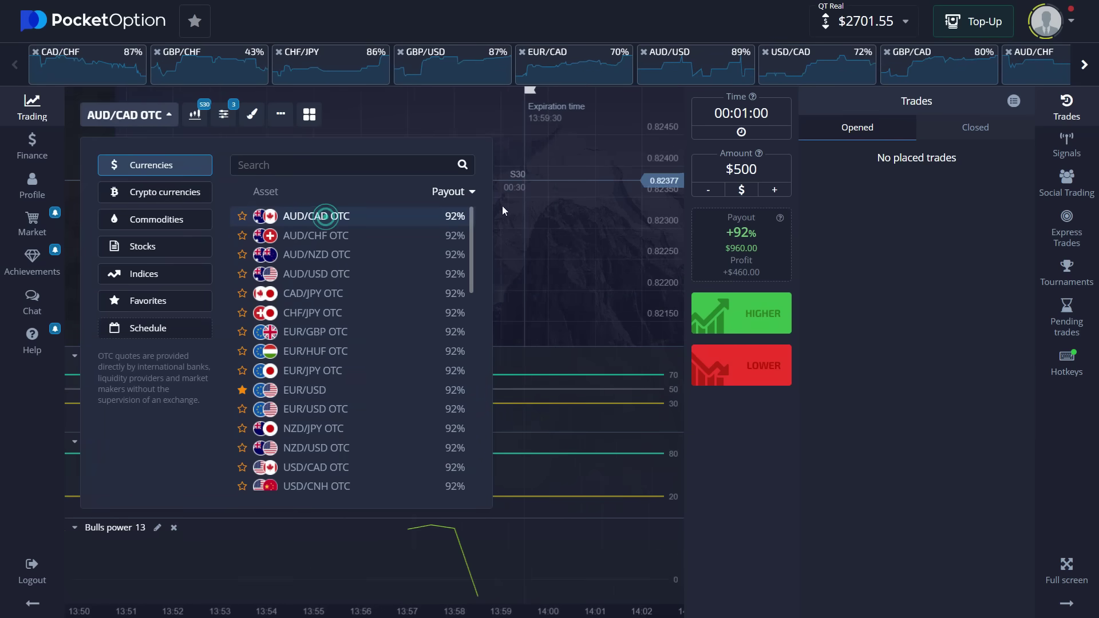
pyautogui.click(130, 114)
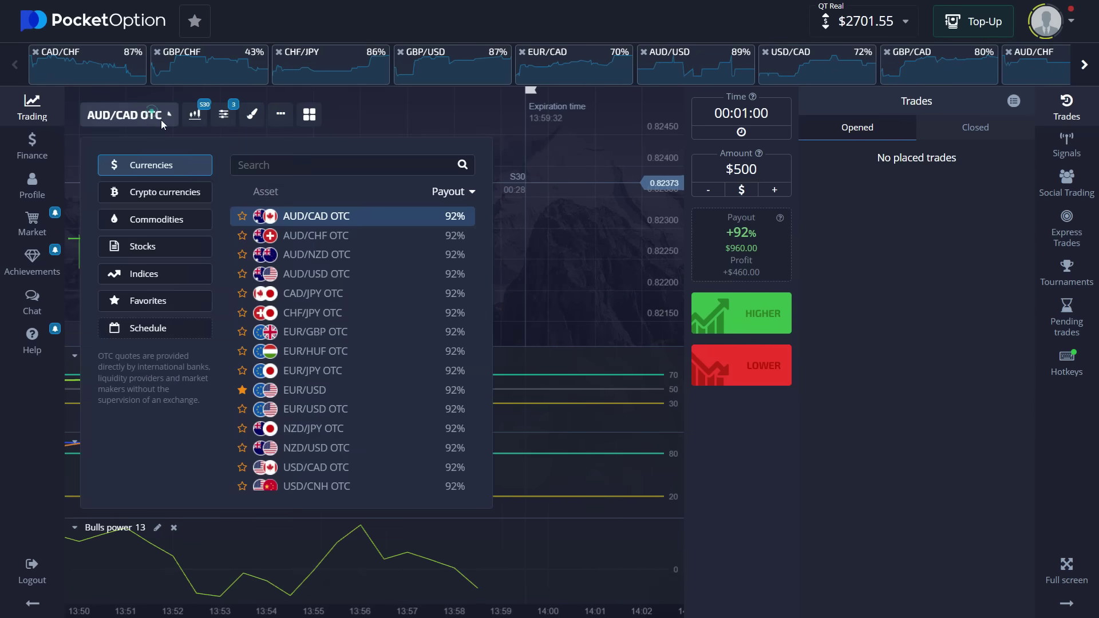
# - Browse AUD/CHF OTC, AUD/NZD OTC and AUD/USD OTC charts before picking another pair
pyautogui.click(315, 235)
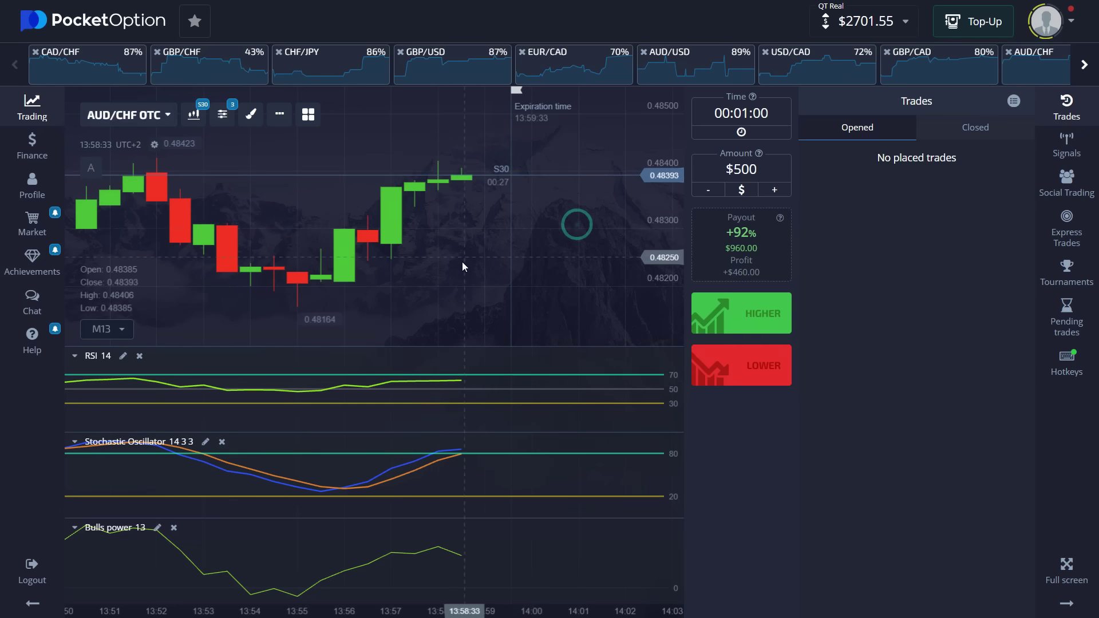
pyautogui.click(129, 114)
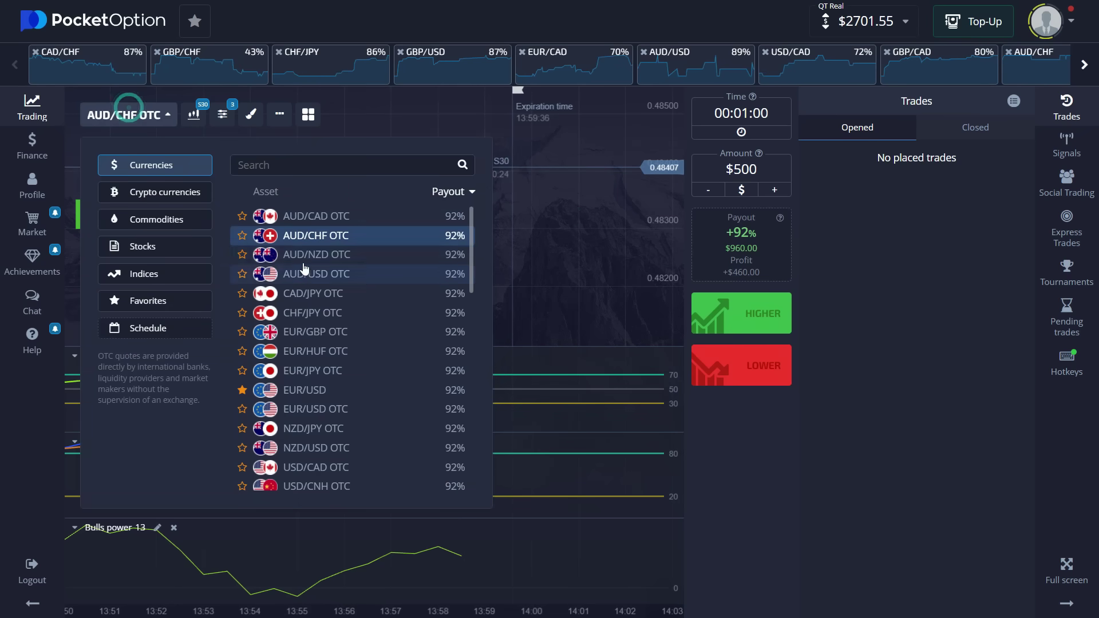
pyautogui.click(327, 251)
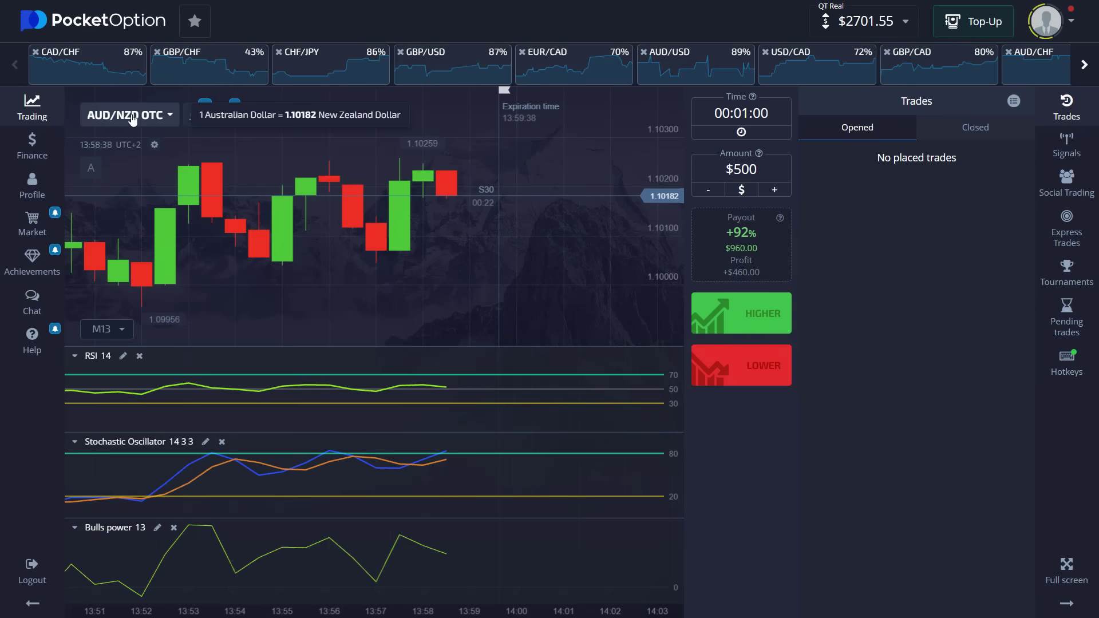
pyautogui.click(130, 114)
pyautogui.click(322, 274)
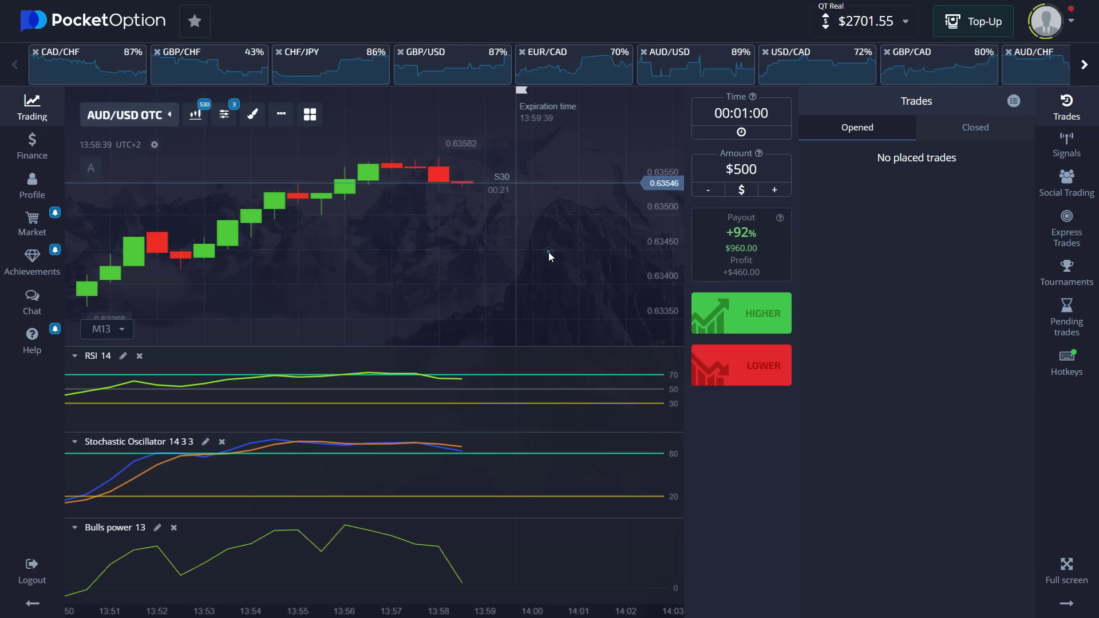
pyautogui.click(166, 121)
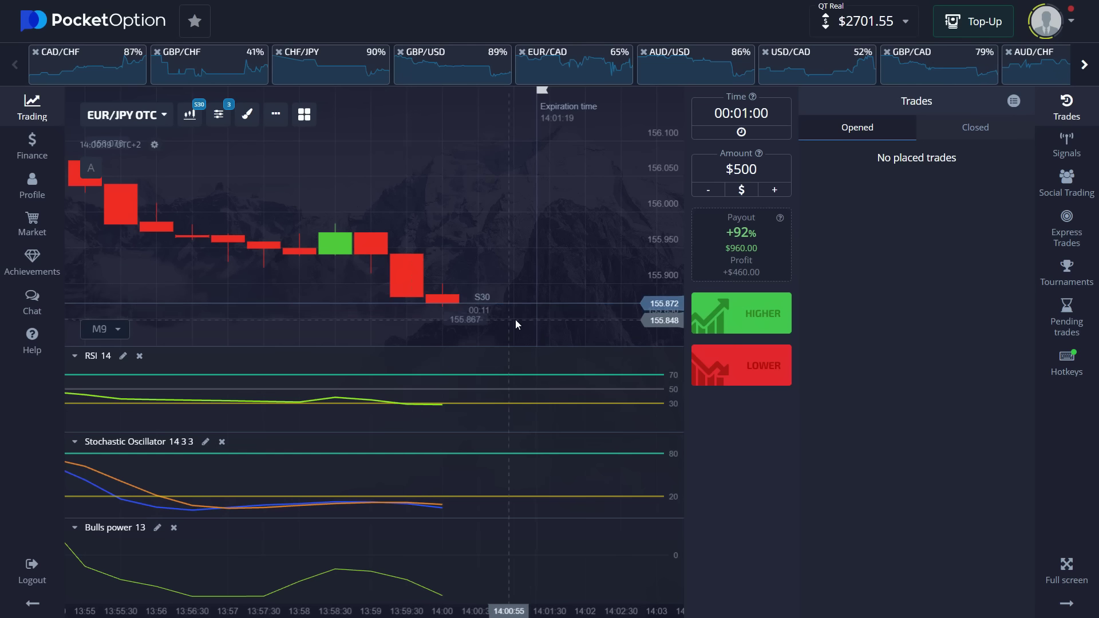
# - Place two $500 trades betting EUR/JPY OTC will fall
pyautogui.click(760, 369)
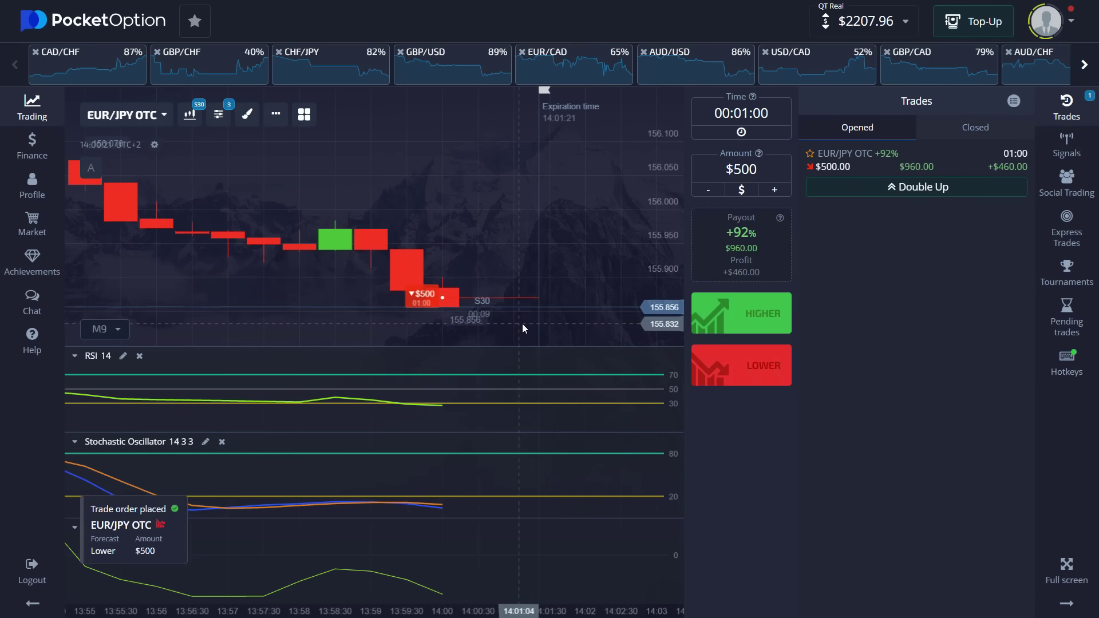
pyautogui.click(737, 373)
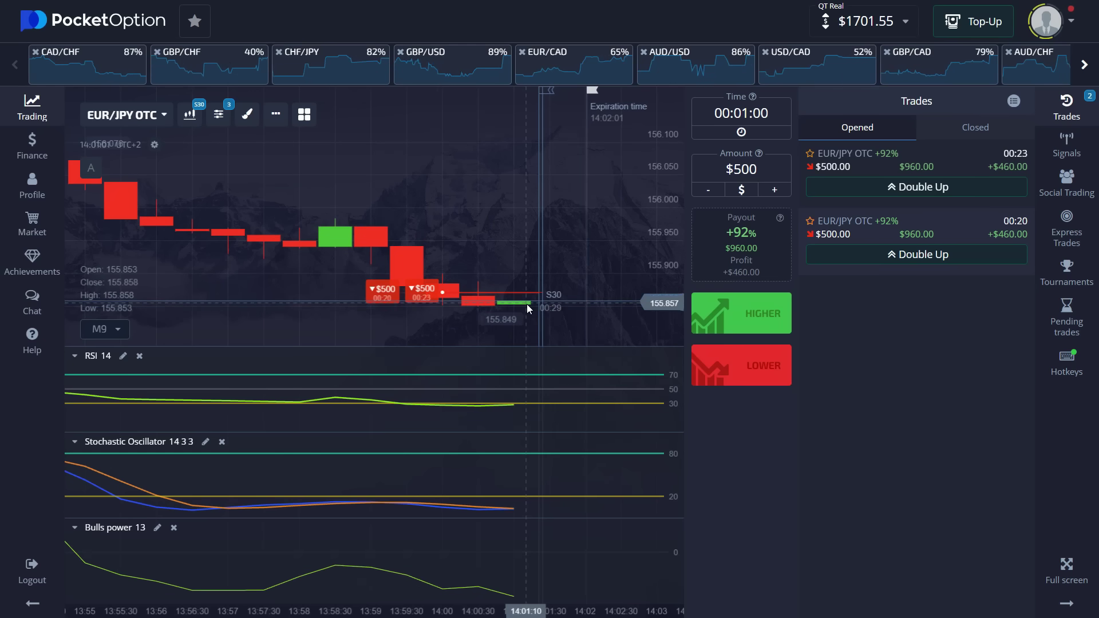
pyautogui.moveTo(517, 306)
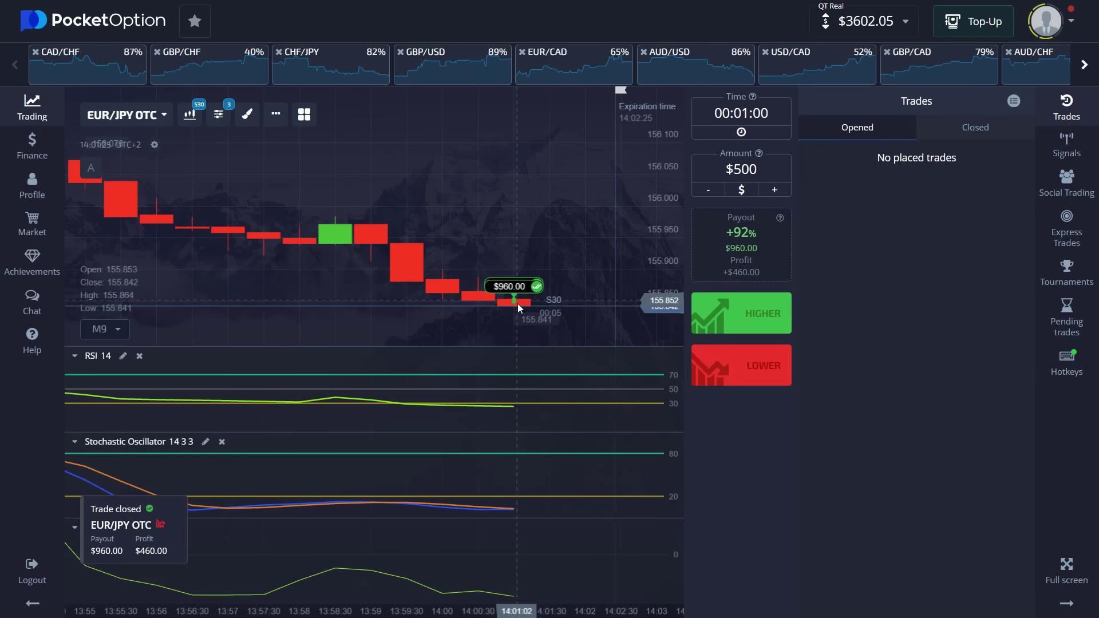
# - View the closed-trade history, then return to the open-trades list
pyautogui.click(974, 127)
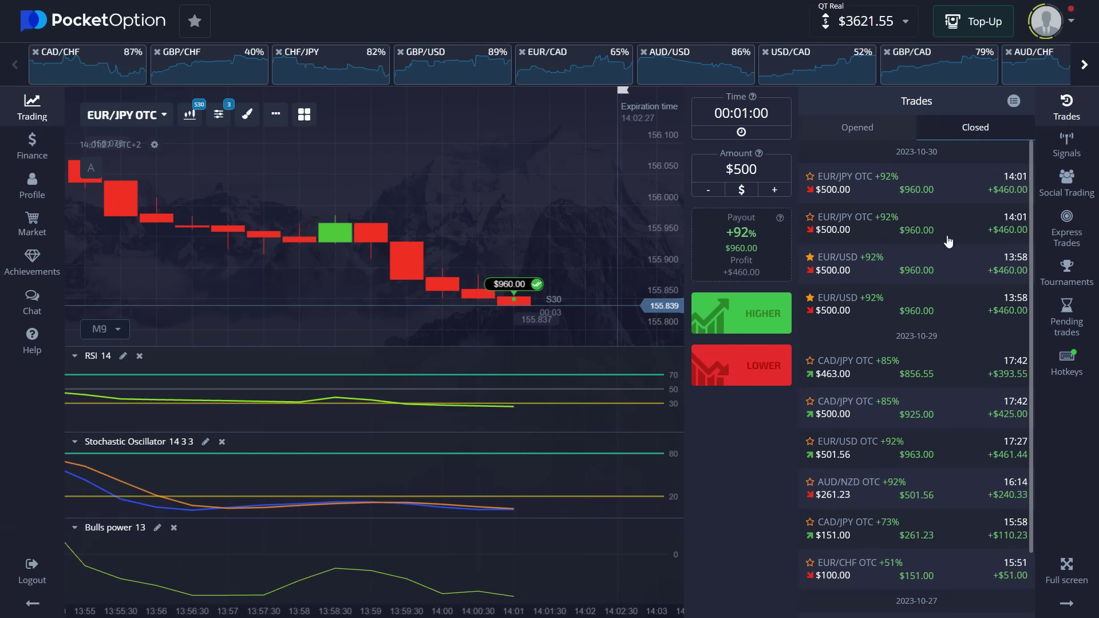
pyautogui.click(856, 127)
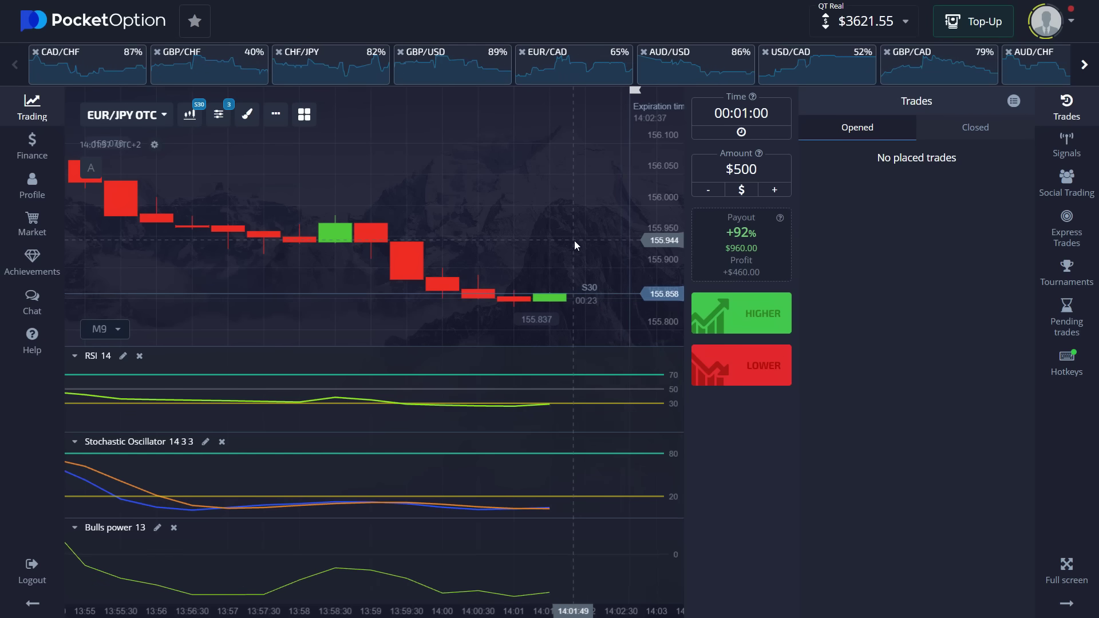
# - Switch to Telegram and bring up the NTrade Private Trading Group channel
pyautogui.hotkey('alt', 'Tab')
pyautogui.click(23, 165)
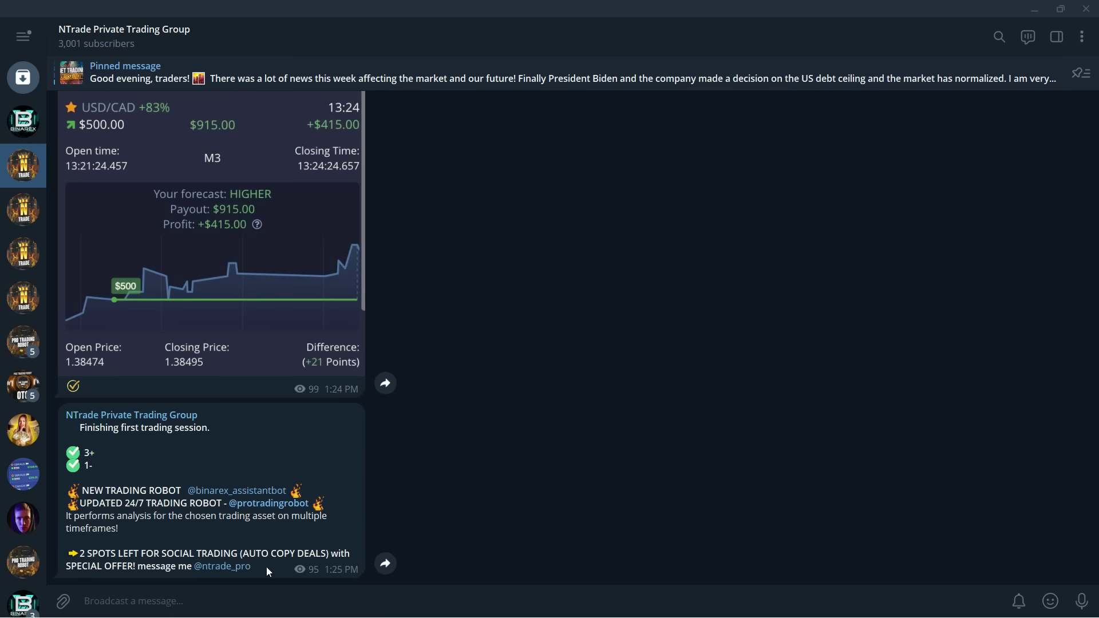
# - Browse the NTrade Private Trading Group and briefly the NTrade FREE SIGNALS channel
pyautogui.click(23, 165)
pyautogui.scroll(2, 180, 477)
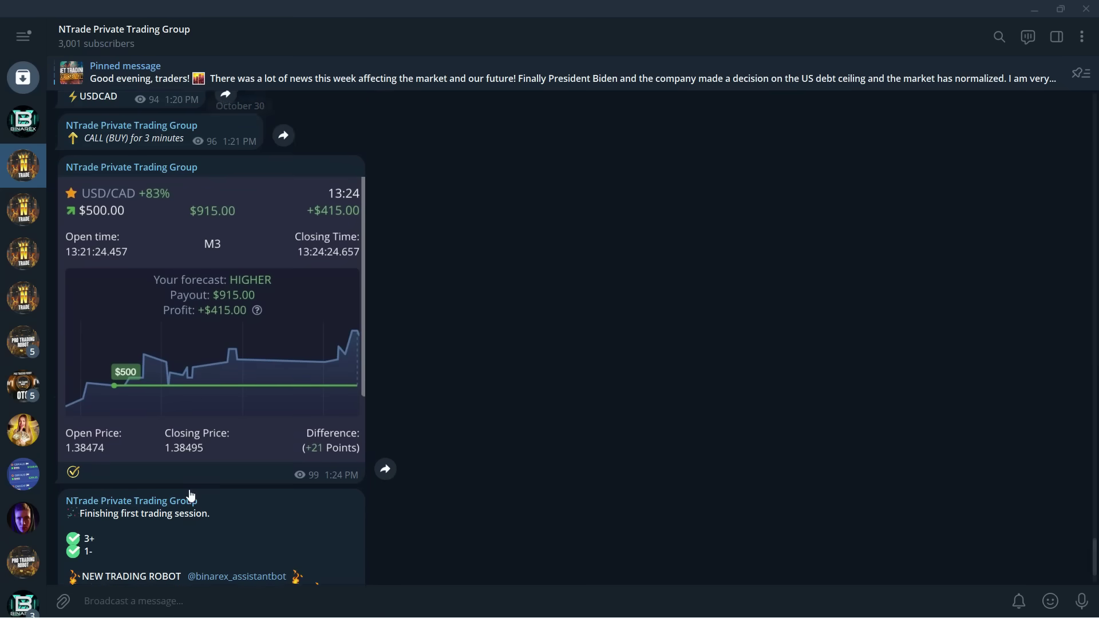
pyautogui.scroll(-3, 189, 473)
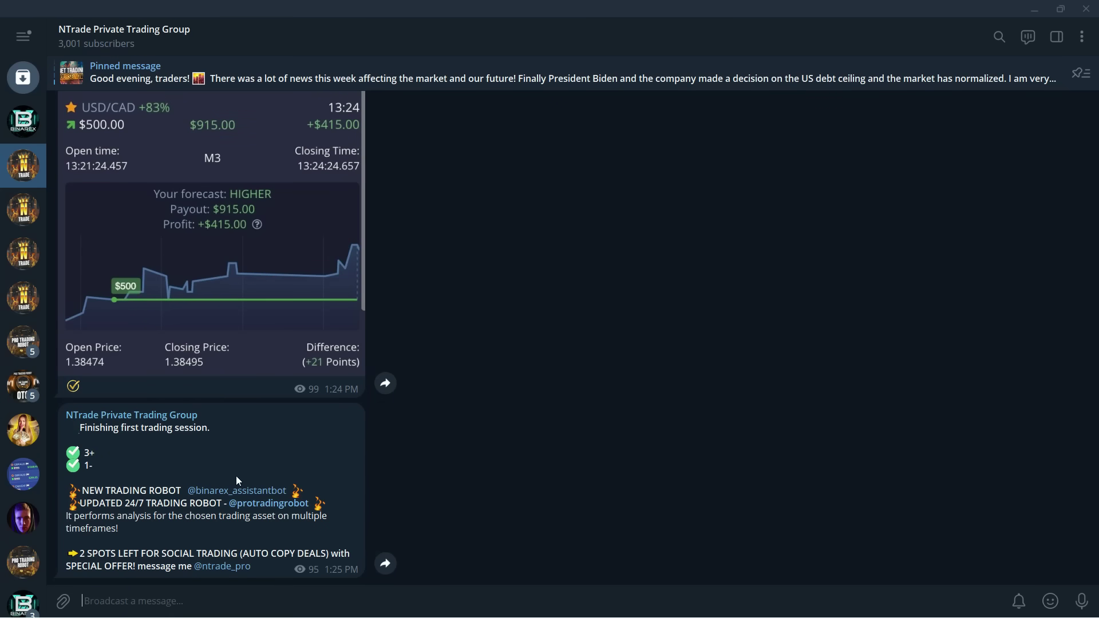
pyautogui.scroll(2, 235, 475)
pyautogui.scroll(4, 283, 468)
pyautogui.scroll(3, 302, 464)
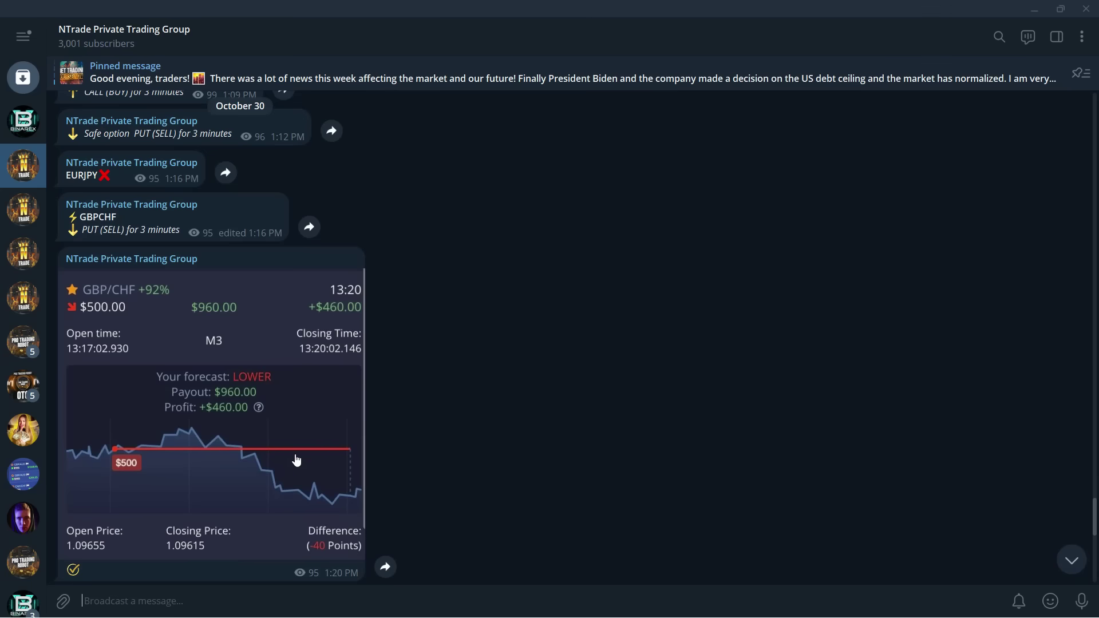
pyautogui.scroll(3, 296, 461)
pyautogui.click(23, 208)
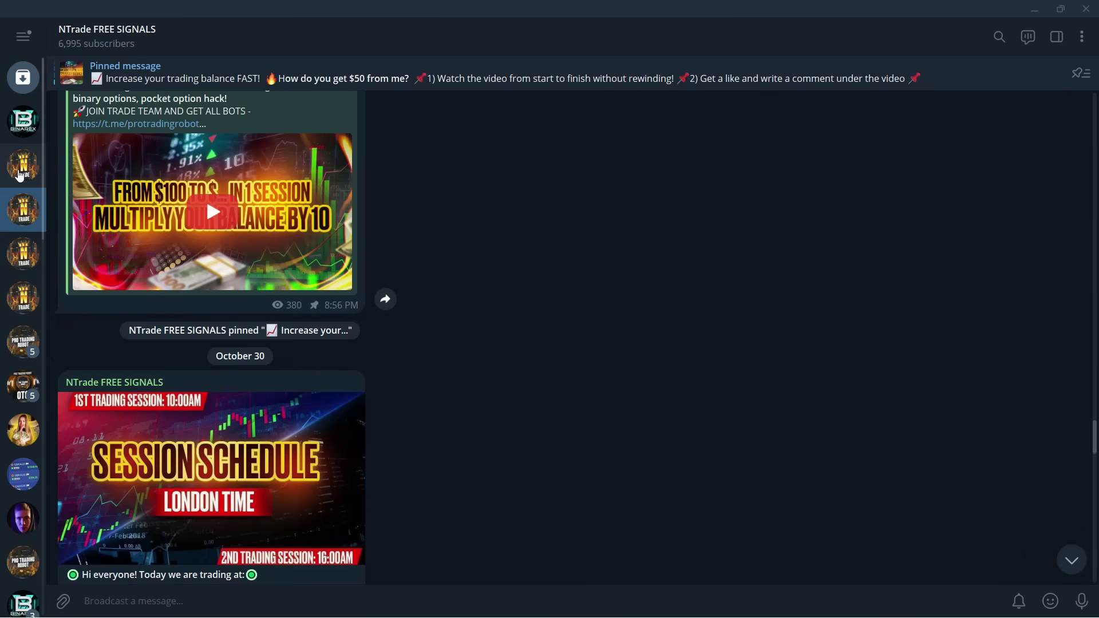
pyautogui.click(19, 169)
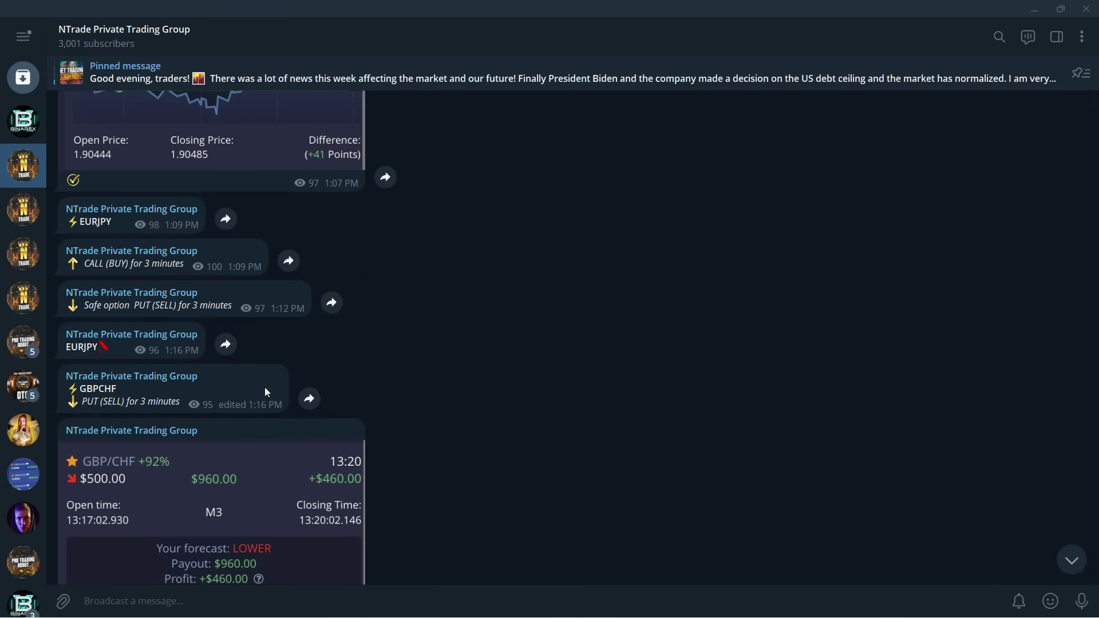
pyautogui.scroll(5, 262, 403)
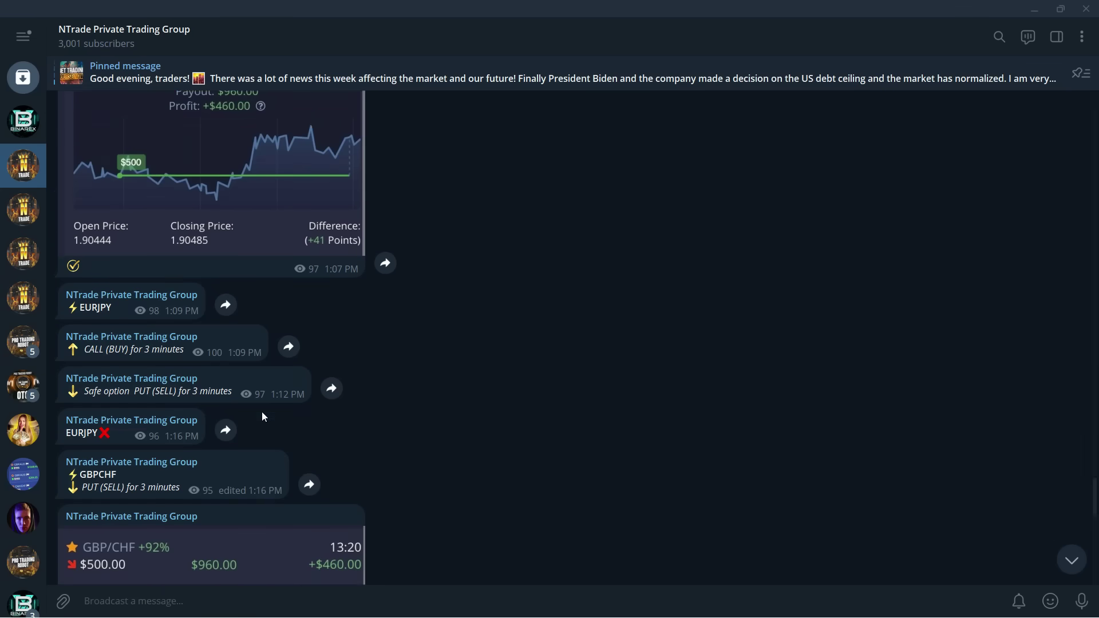
pyautogui.scroll(5, 262, 413)
pyautogui.scroll(3, 259, 421)
pyautogui.scroll(-5, 259, 421)
pyautogui.scroll(-5, 265, 423)
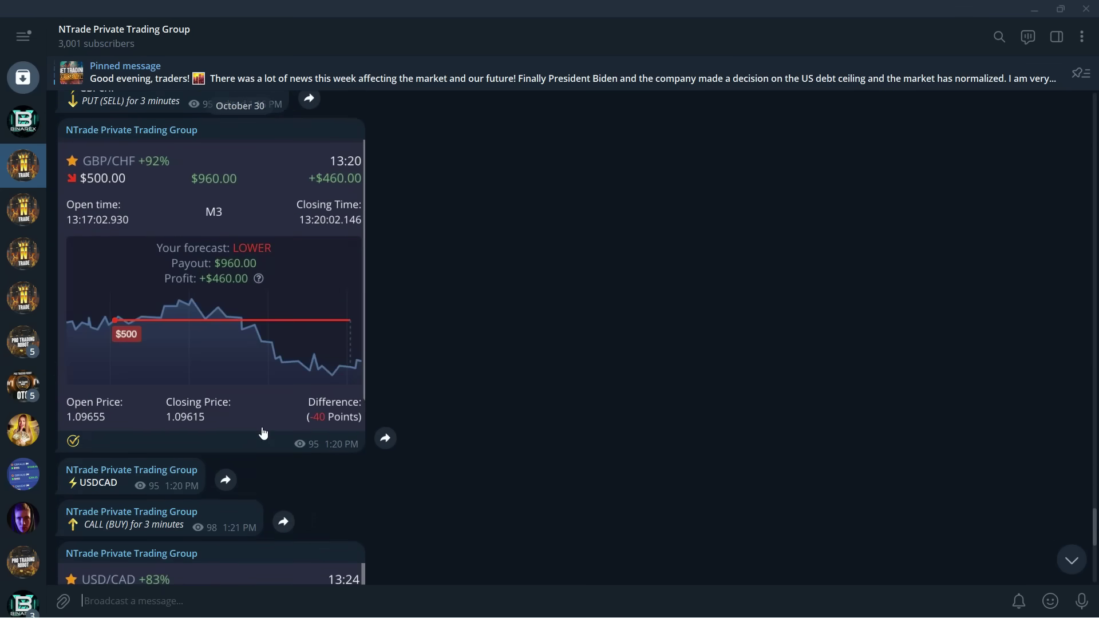
pyautogui.scroll(-5, 257, 430)
pyautogui.scroll(-4, 252, 438)
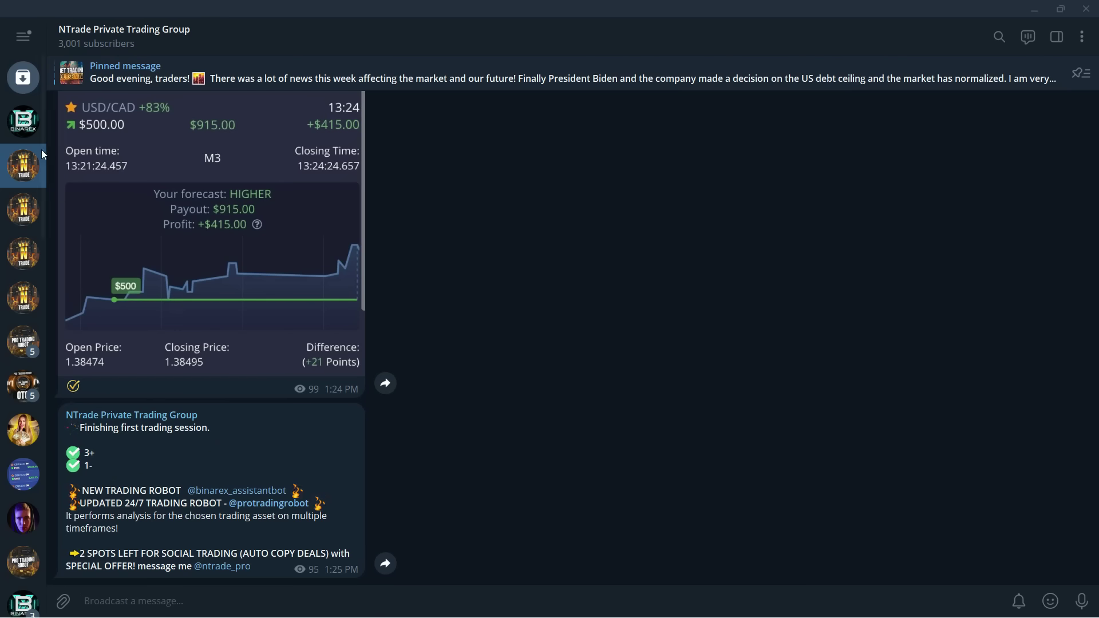
# - Open the Binarex Assistant Plus bot and select its analysis timeframes
pyautogui.click(23, 120)
pyautogui.click(240, 564)
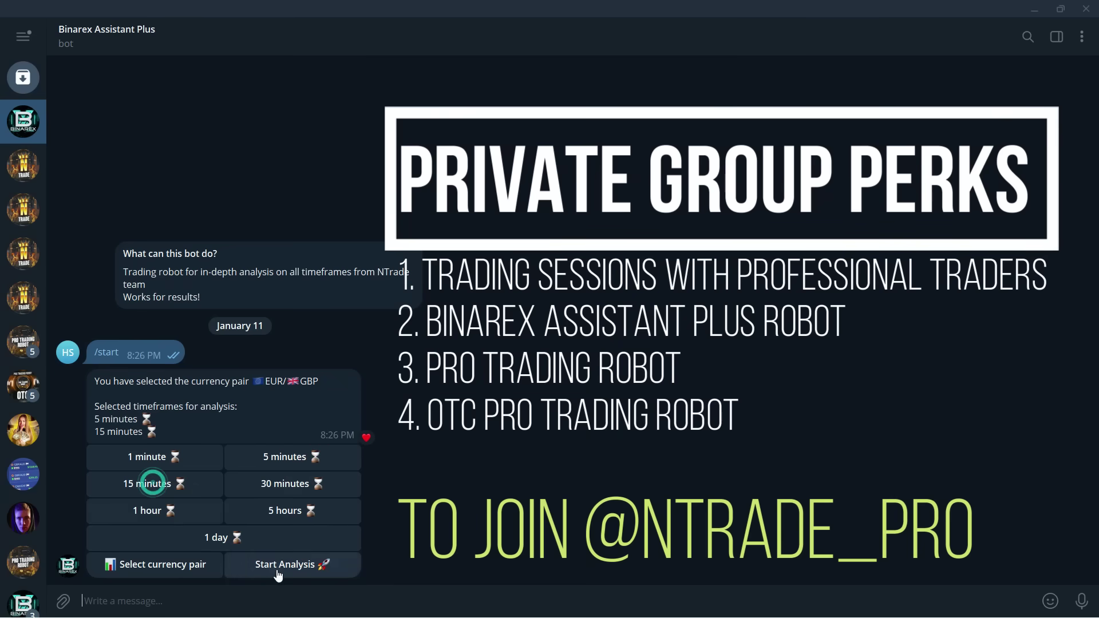
# - Start the bot's EUR/GBP analysis, then move to the OTC Pro Trading Robot channel
pyautogui.click(277, 566)
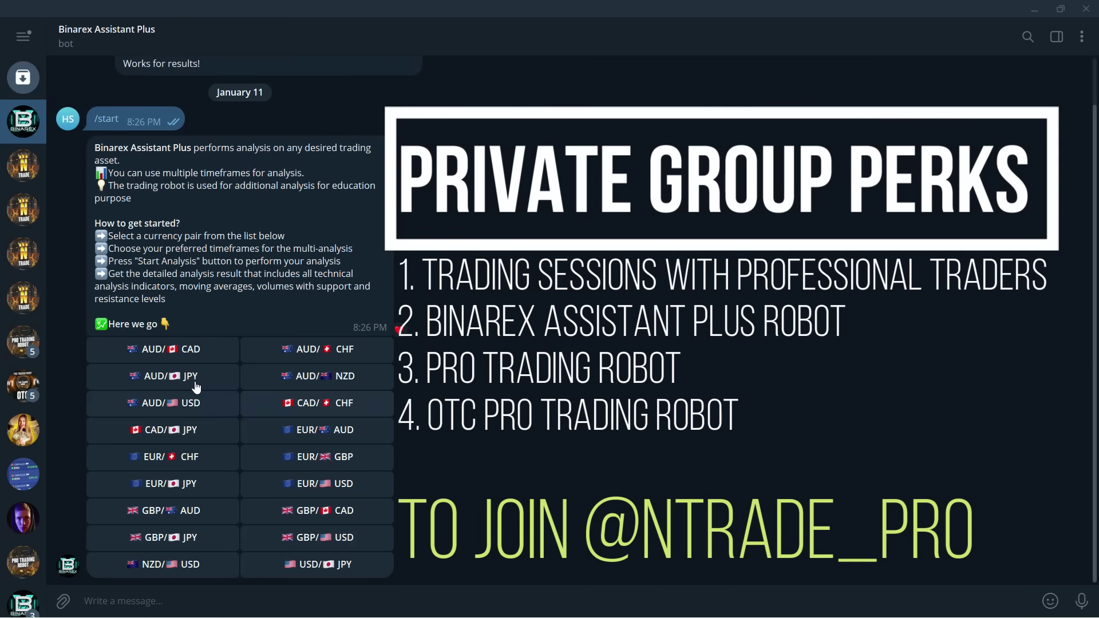
pyautogui.scroll(-5, 270, 429)
pyautogui.scroll(-5, 270, 433)
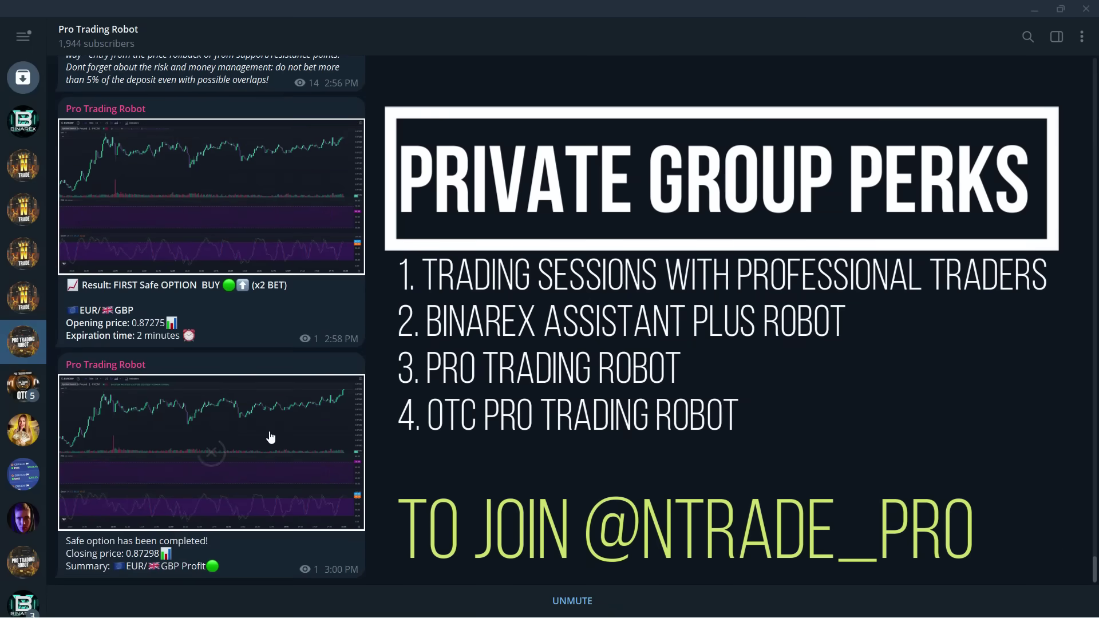
pyautogui.scroll(5, 269, 437)
pyautogui.scroll(5, 271, 438)
pyautogui.scroll(5, 273, 435)
pyautogui.scroll(5, 274, 435)
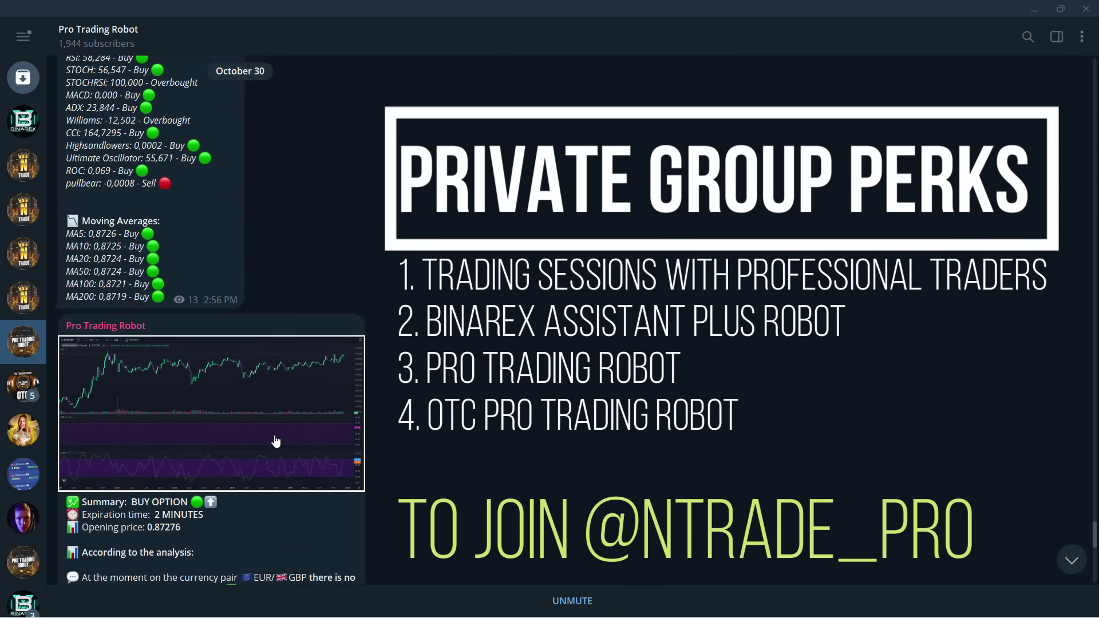
pyautogui.scroll(5, 276, 442)
pyautogui.scroll(3, 276, 441)
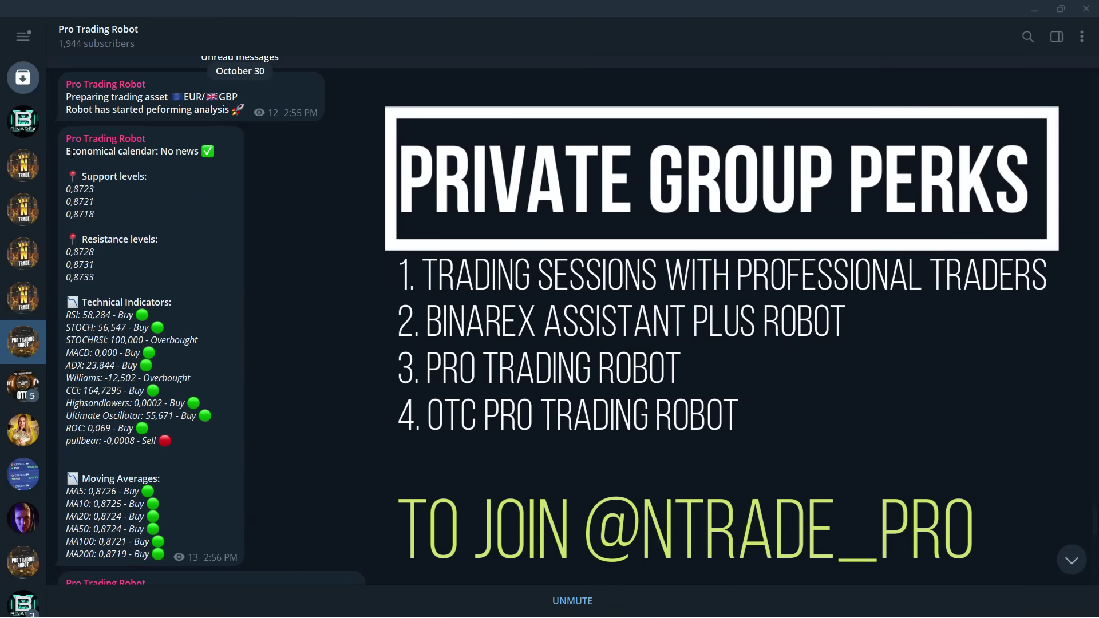
pyautogui.click(24, 387)
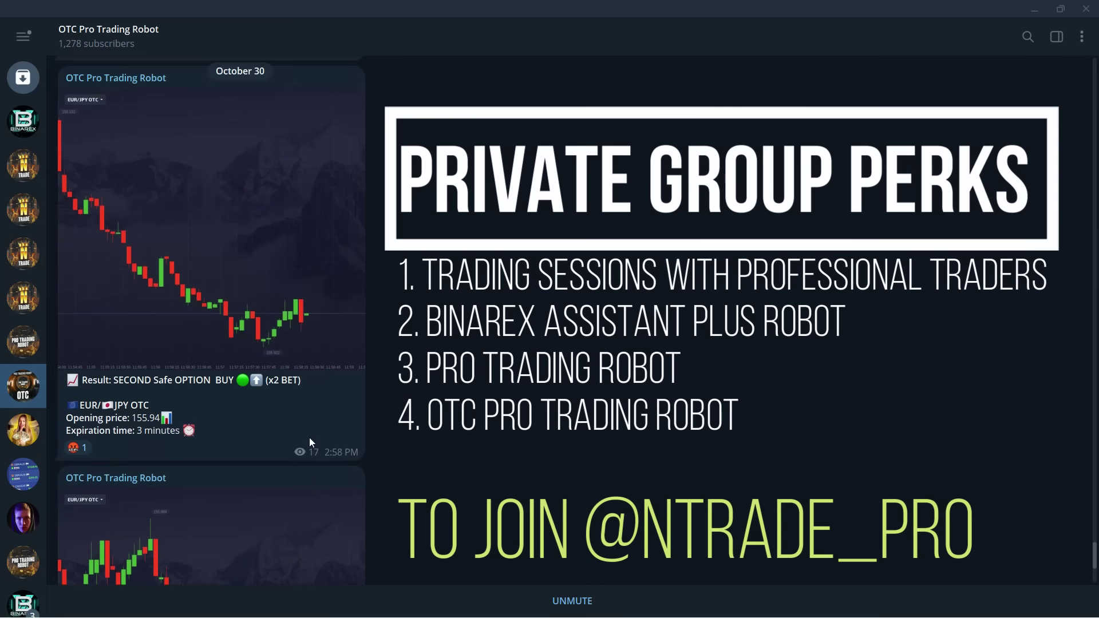
pyautogui.scroll(4, 310, 437)
pyautogui.scroll(4, 321, 459)
pyautogui.scroll(4, 322, 458)
pyautogui.scroll(4, 322, 463)
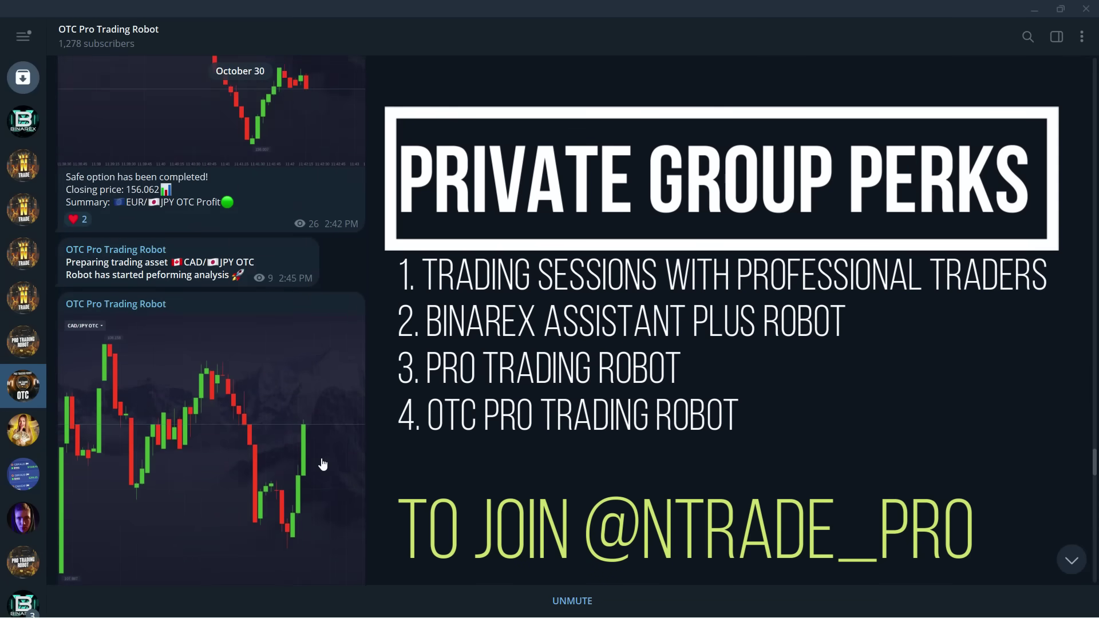
pyautogui.scroll(4, 322, 463)
pyautogui.scroll(4, 322, 463)
pyautogui.scroll(4, 322, 464)
pyautogui.scroll(4, 321, 464)
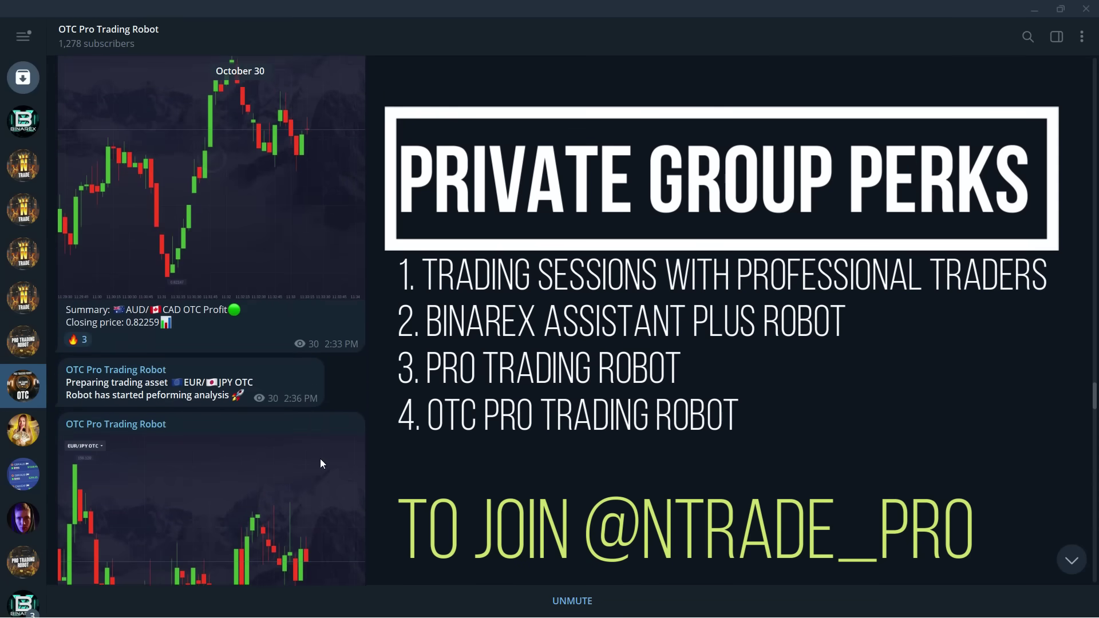
pyautogui.scroll(4, 321, 459)
pyautogui.scroll(4, 283, 447)
pyautogui.scroll(4, 247, 445)
pyautogui.scroll(4, 247, 445)
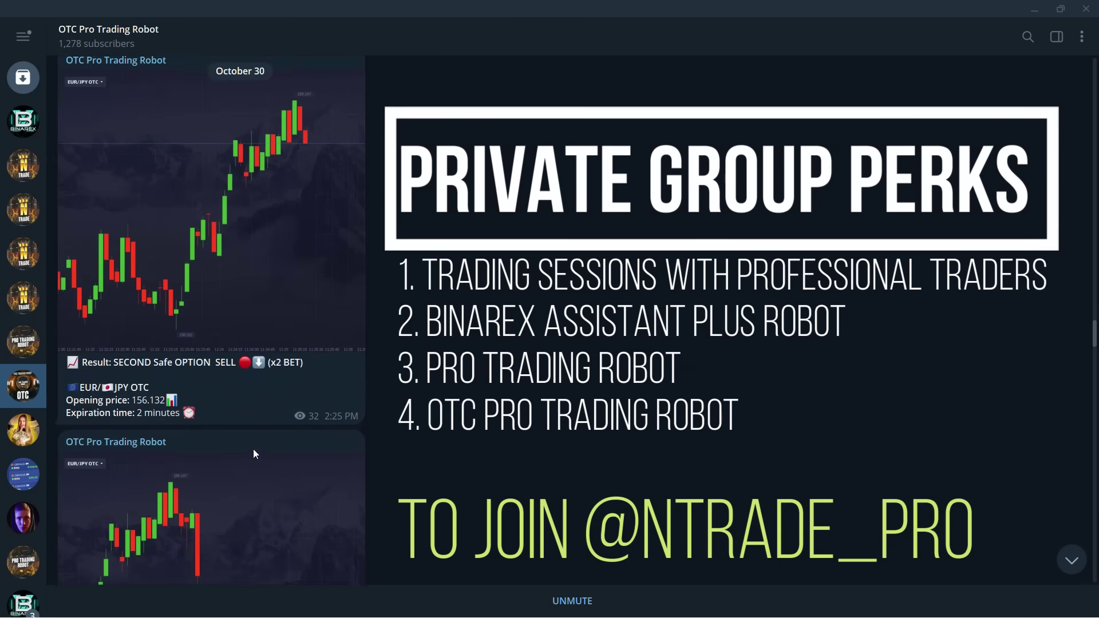
pyautogui.scroll(4, 253, 449)
pyautogui.scroll(4, 254, 451)
pyautogui.scroll(3, 254, 453)
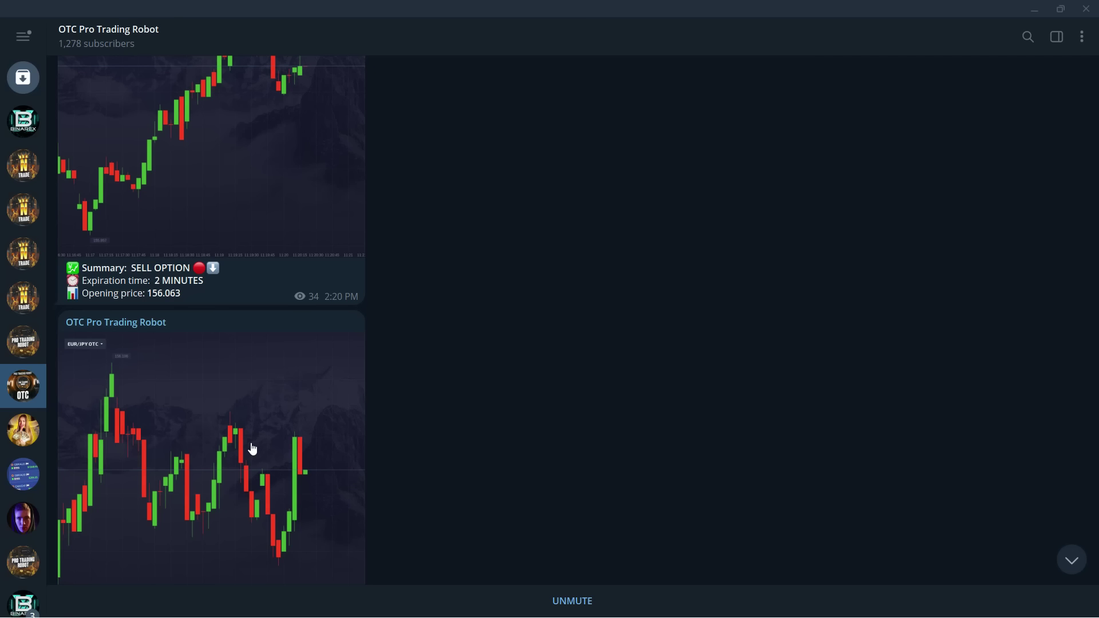
# - Jump to the NTrade Private Trading Group's latest messages, then minimise Telegram
pyautogui.click(24, 165)
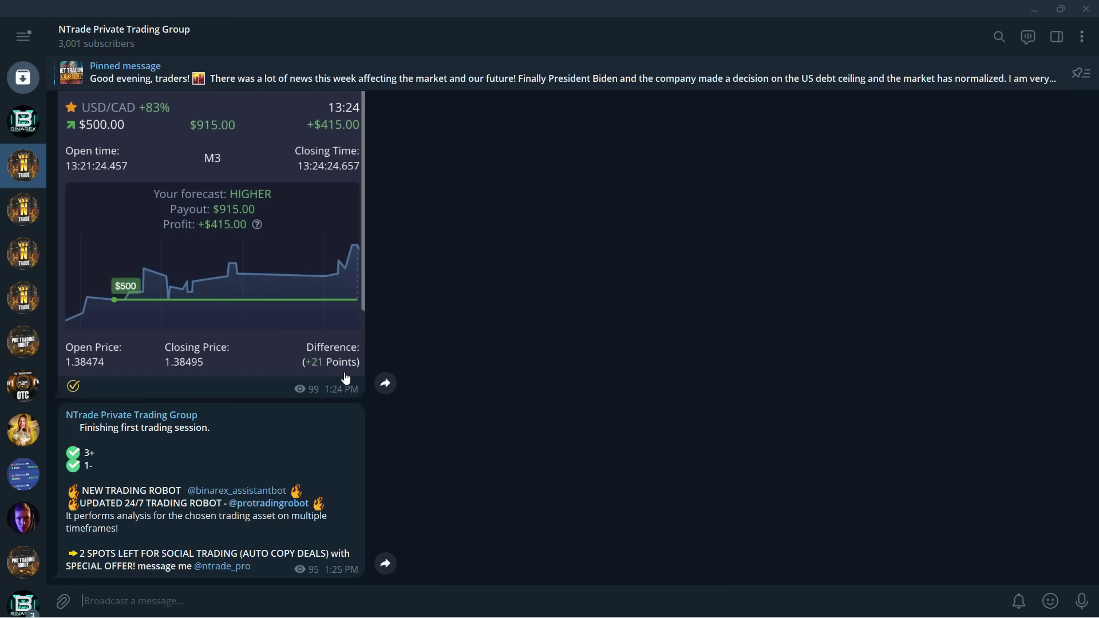
pyautogui.scroll(5, 310, 389)
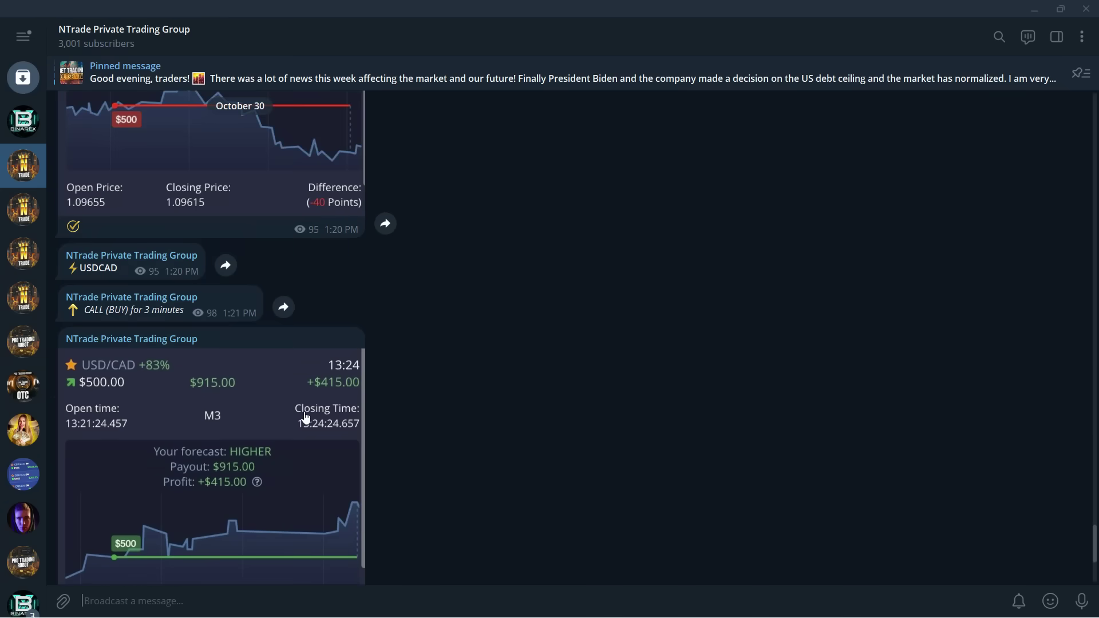
pyautogui.scroll(5, 305, 423)
pyautogui.scroll(5, 305, 423)
pyautogui.scroll(5, 305, 423)
pyautogui.scroll(5, 303, 423)
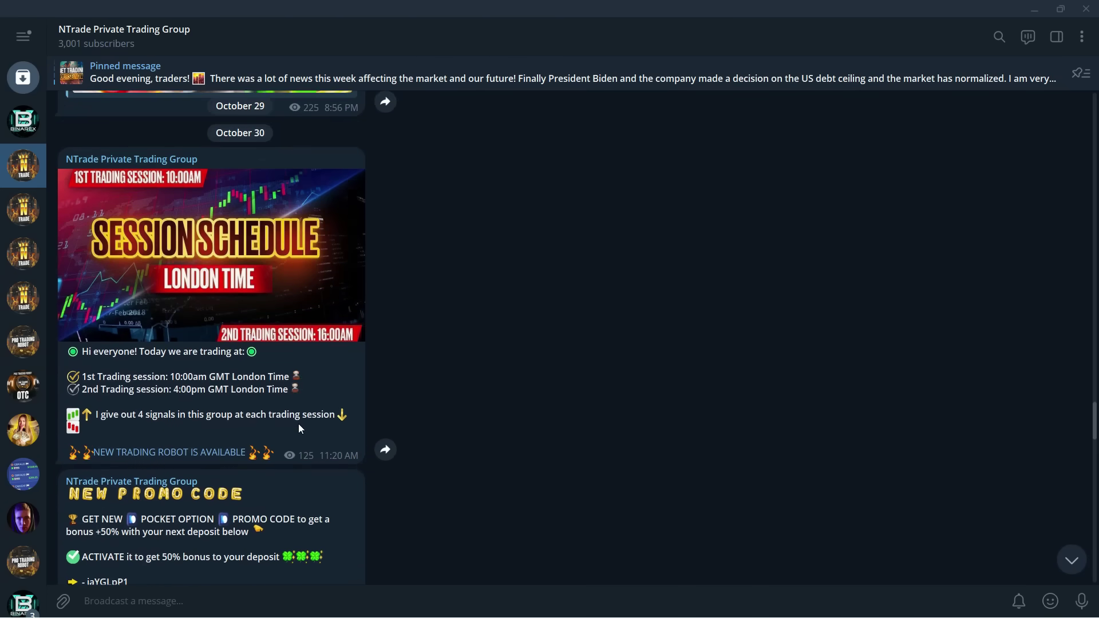
pyautogui.scroll(5, 304, 424)
pyautogui.scroll(5, 305, 418)
pyautogui.scroll(5, 205, 384)
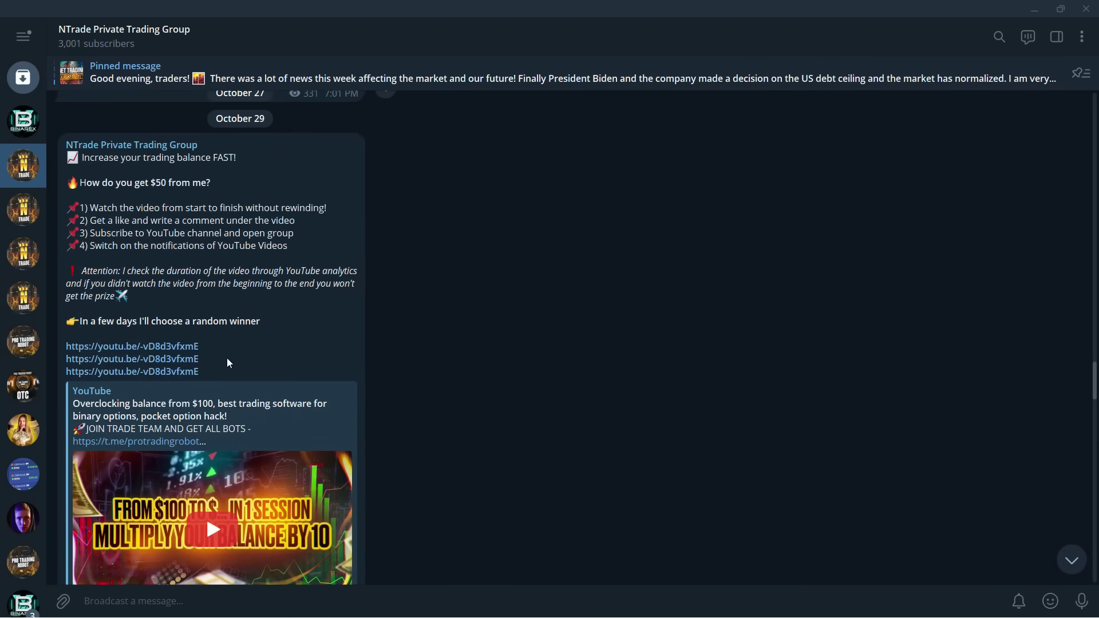
pyautogui.click(1071, 559)
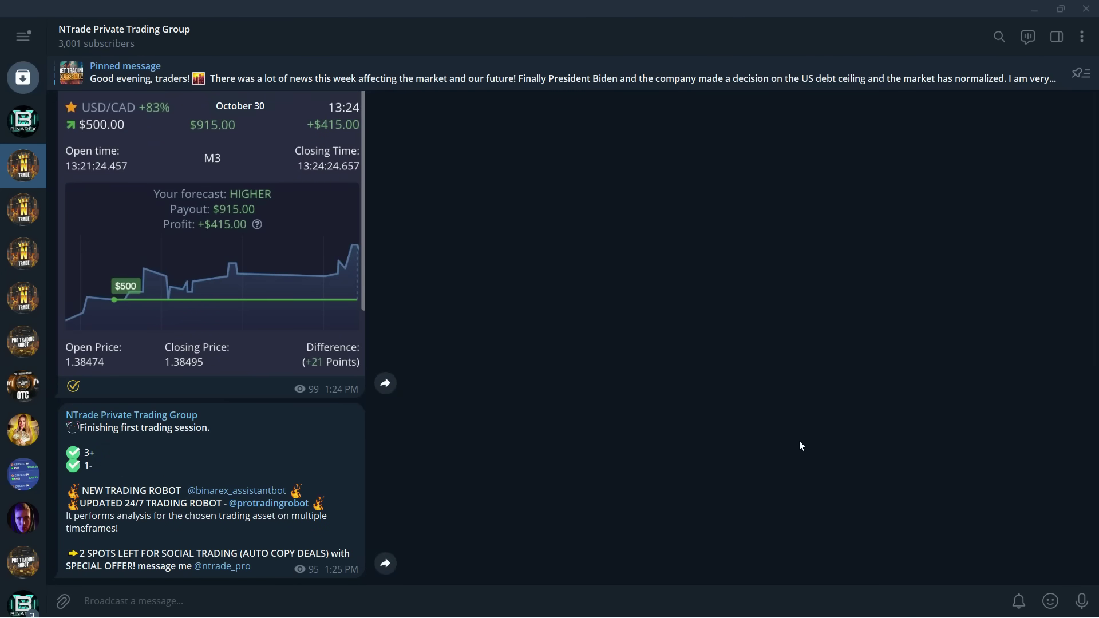
pyautogui.click(1033, 8)
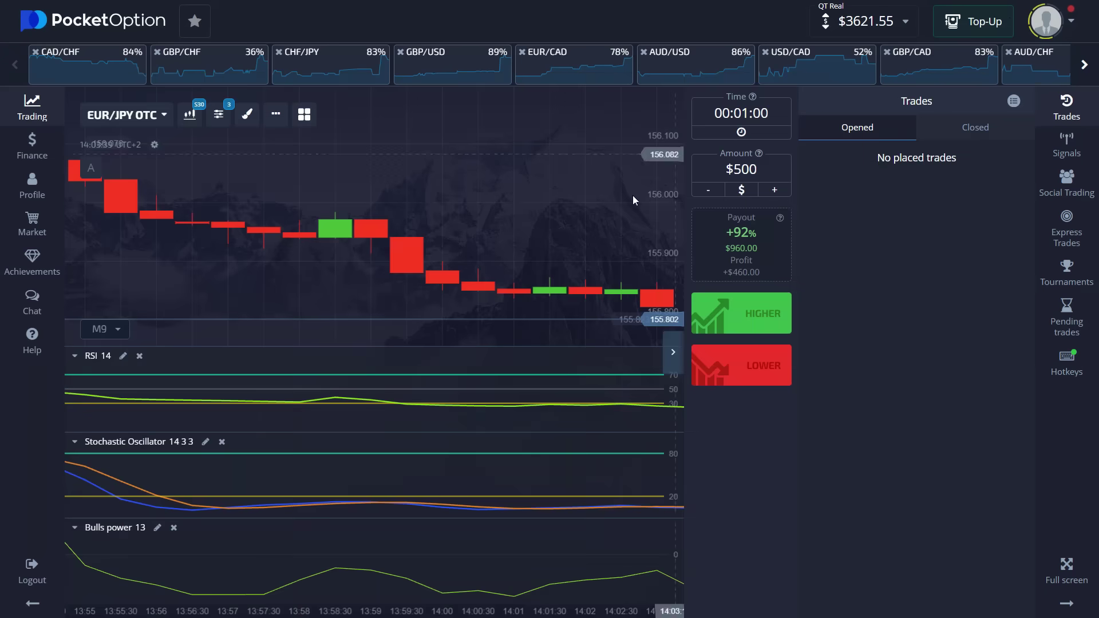
# - Review closed and open trades, then place another $500 one-minute GBP/AUD HIGHER trade
pyautogui.click(961, 127)
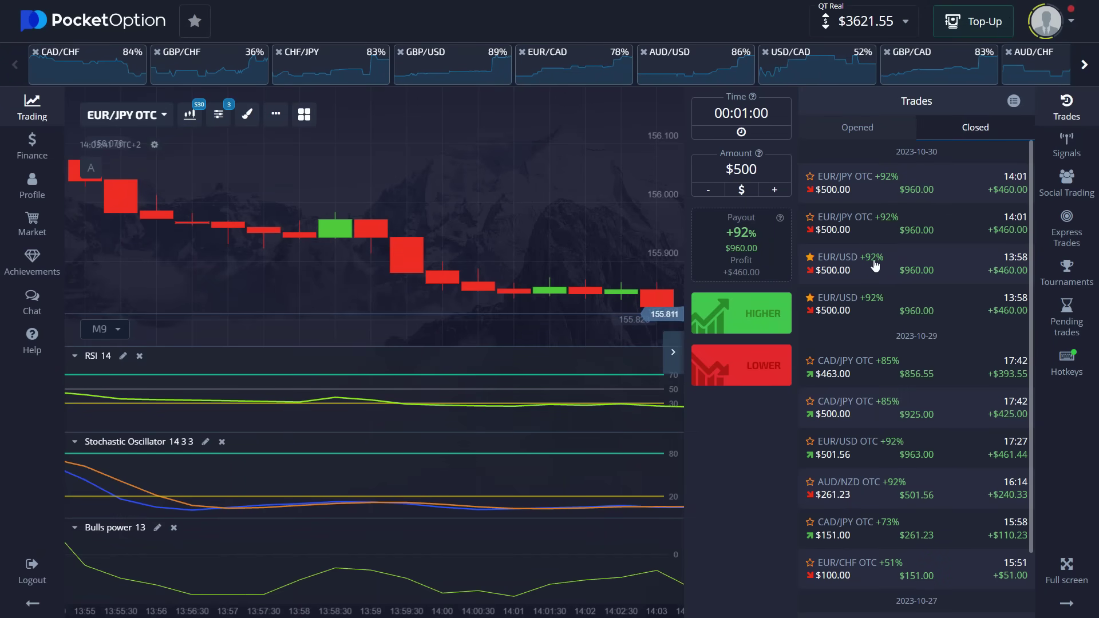
pyautogui.click(858, 127)
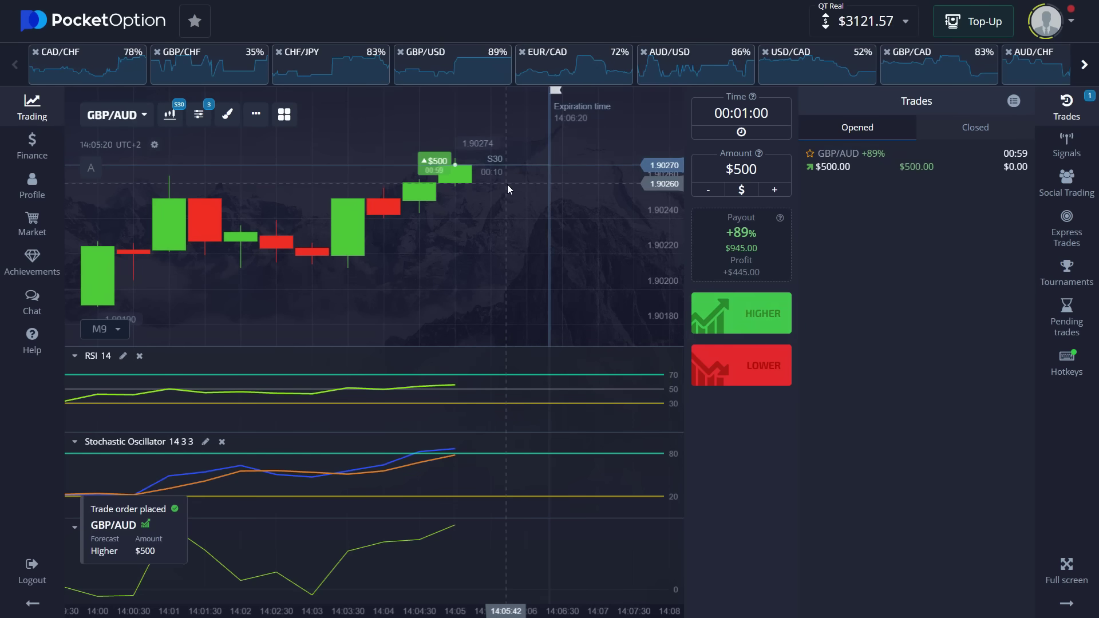
pyautogui.click(756, 318)
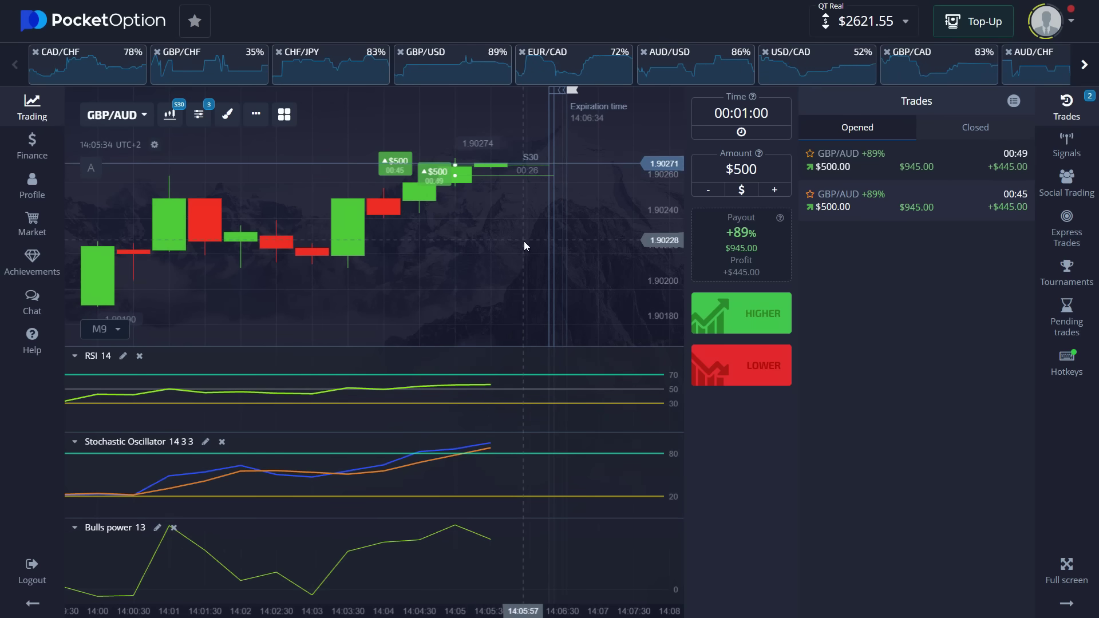
pyautogui.click(555, 235)
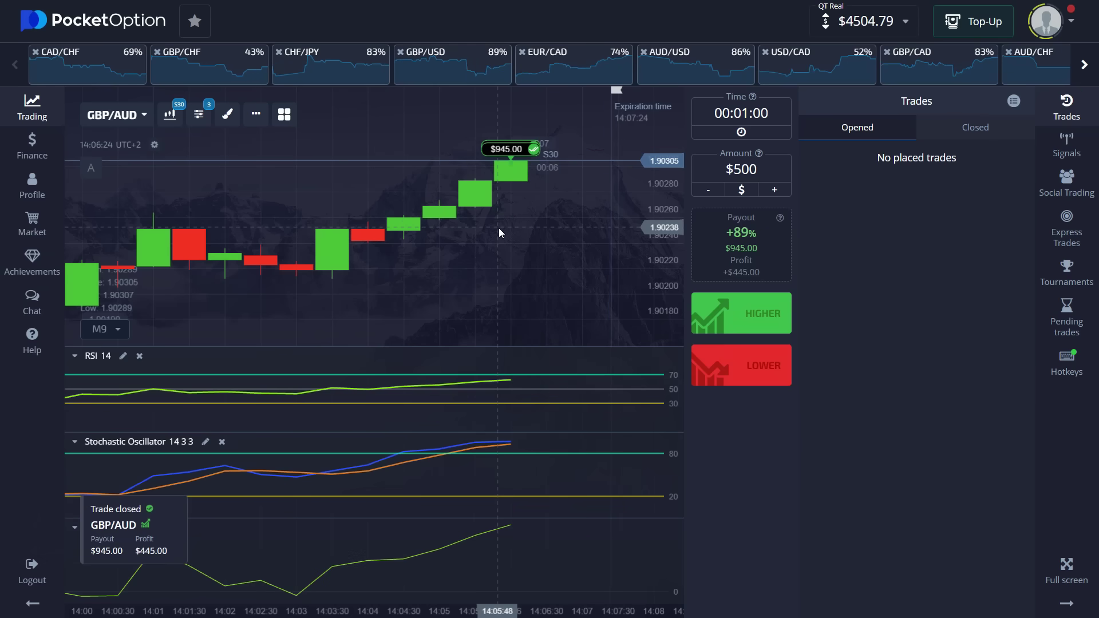
pyautogui.click(949, 126)
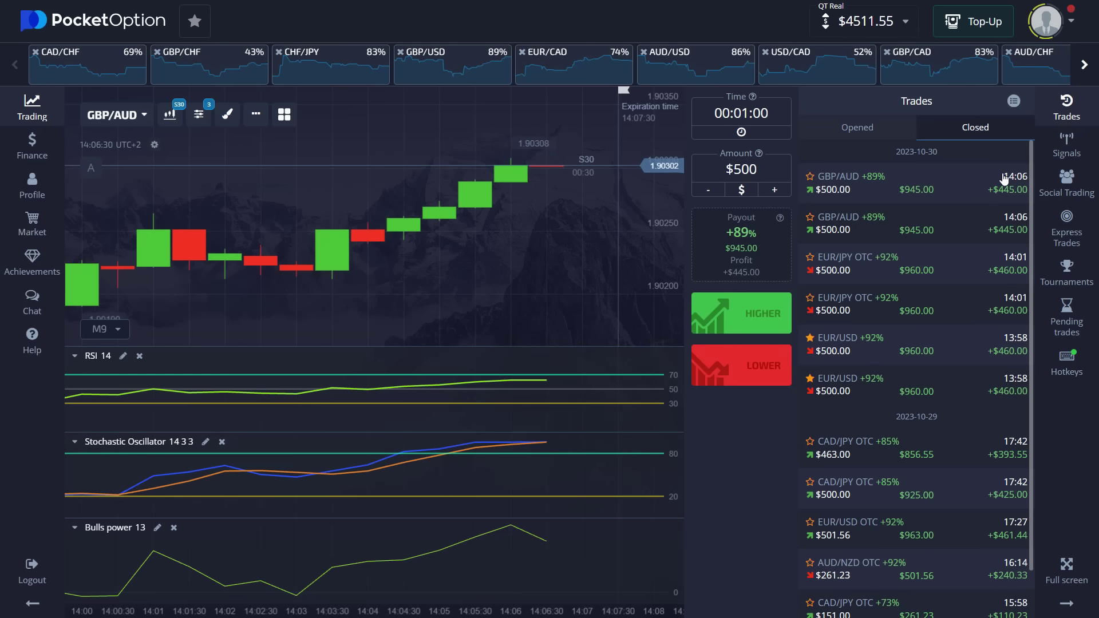
pyautogui.click(857, 127)
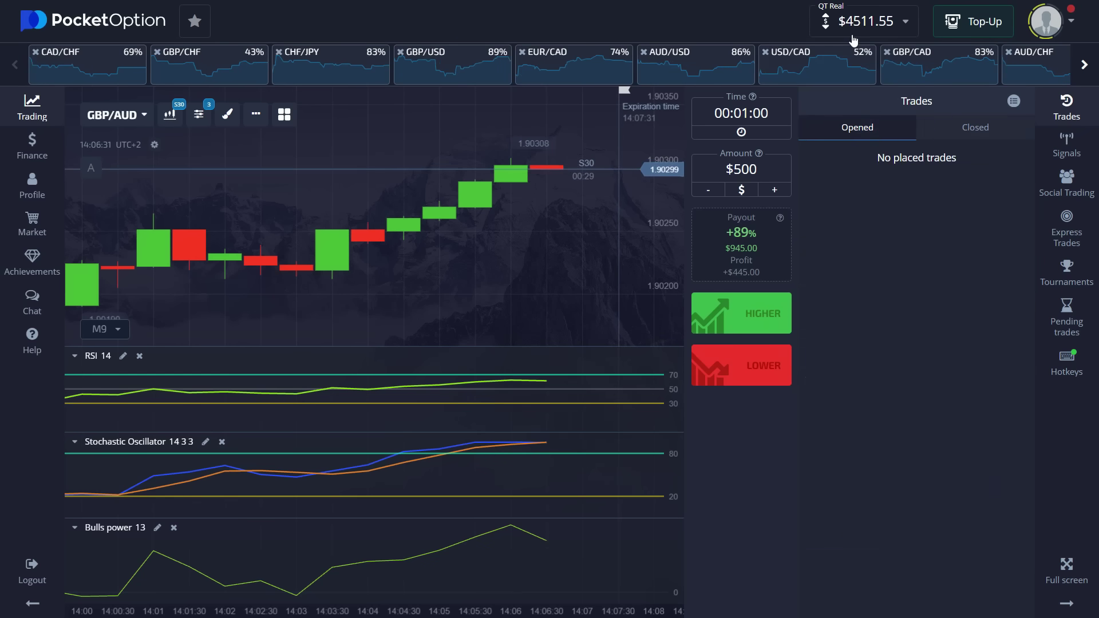